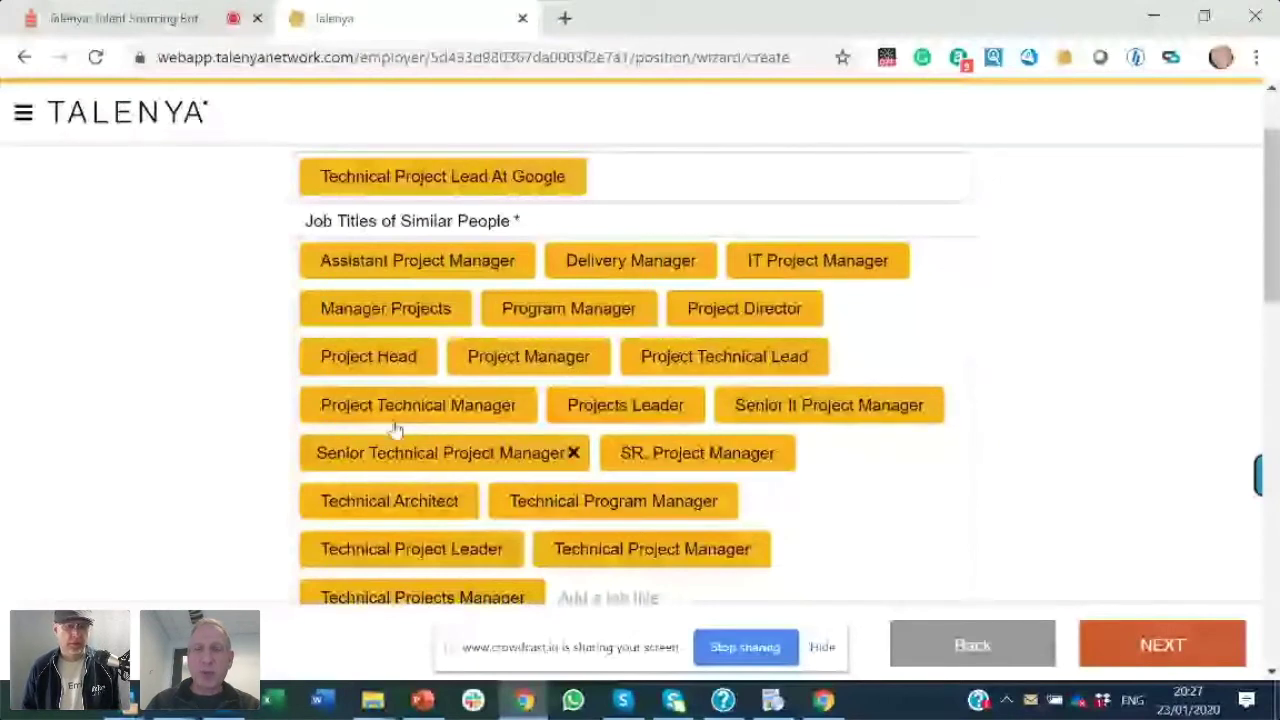
Check the similar job titles and must-have skills, and set the maximum years of experience to 25.
drag(1274, 262, 1277, 318)
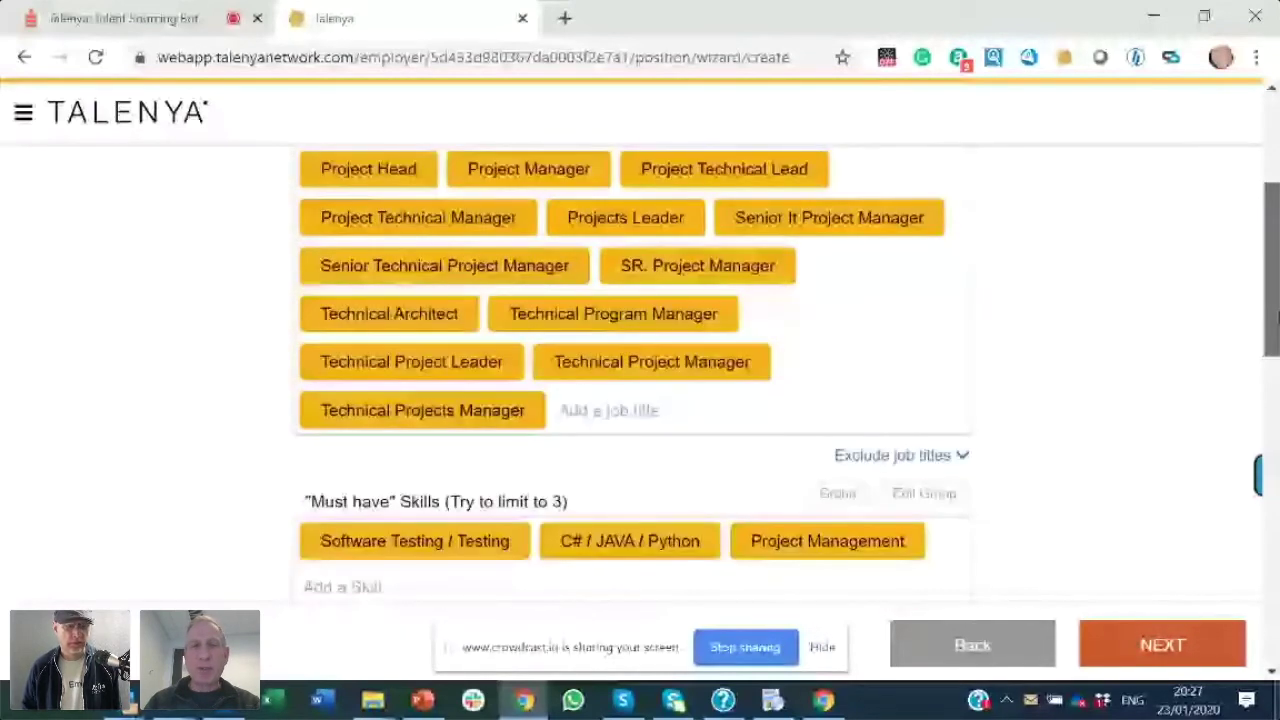
drag(1276, 318, 1262, 220)
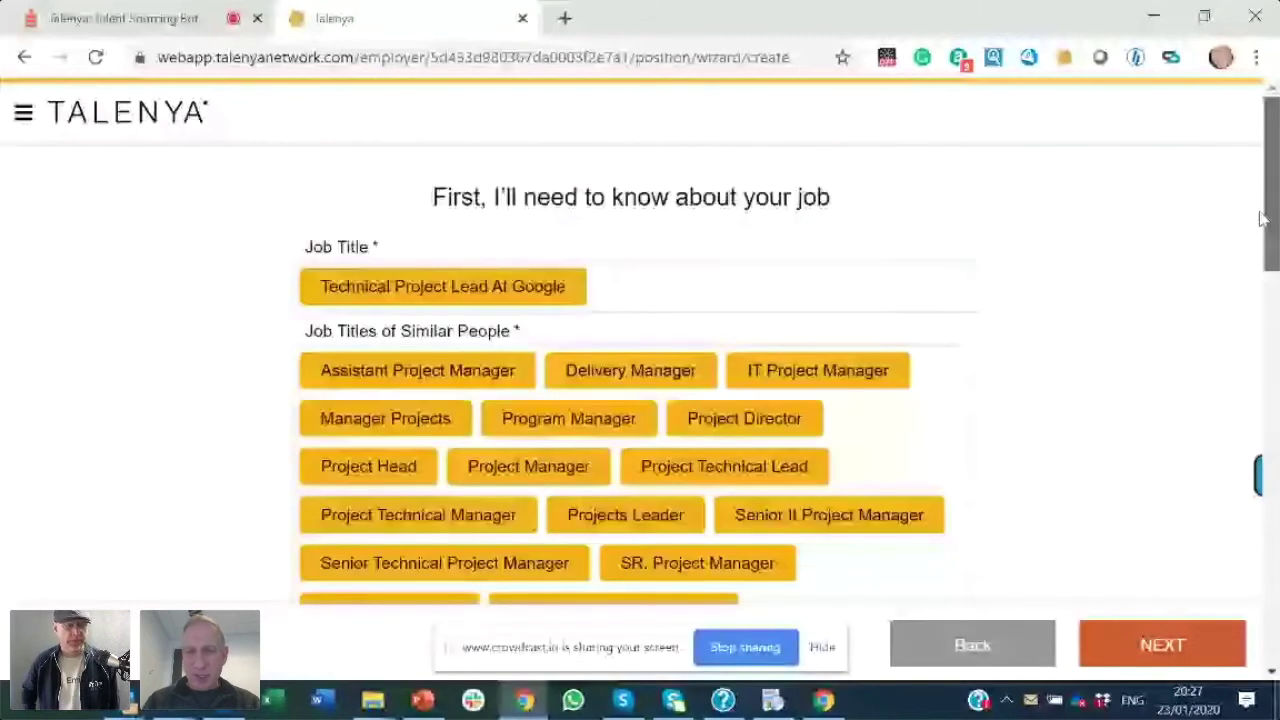
drag(1262, 220, 1276, 378)
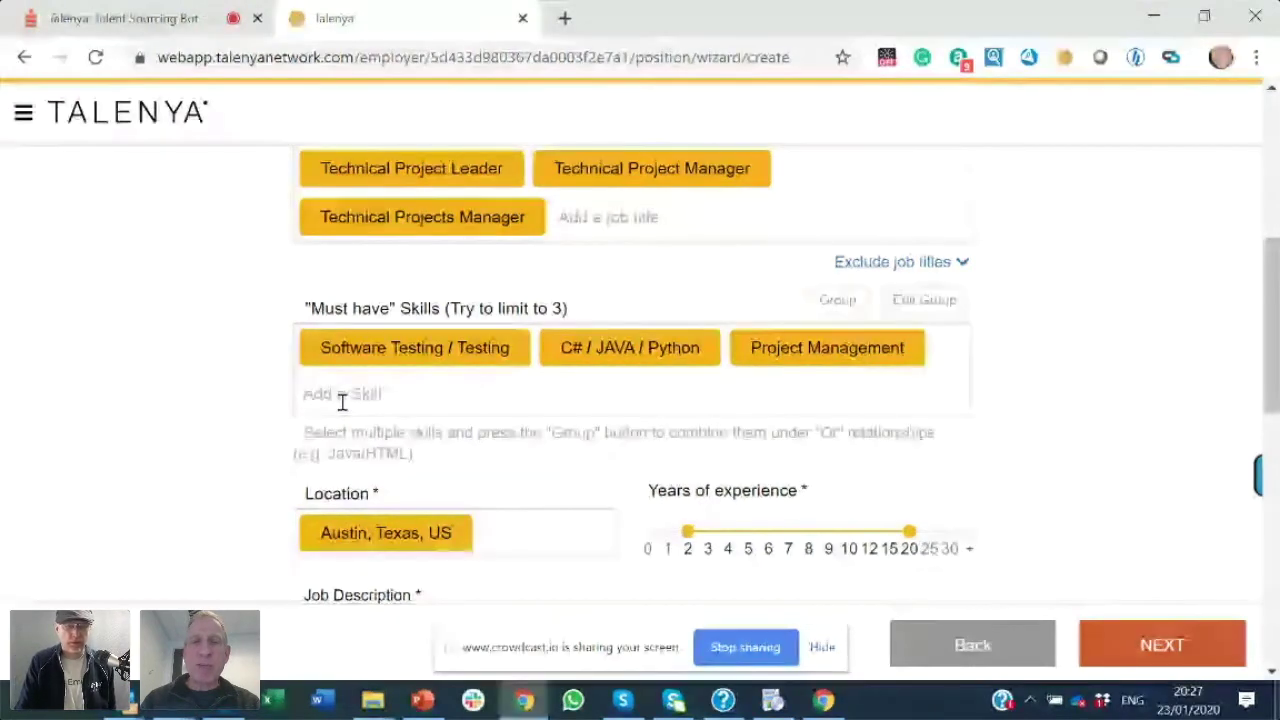
mouse_move(357, 352)
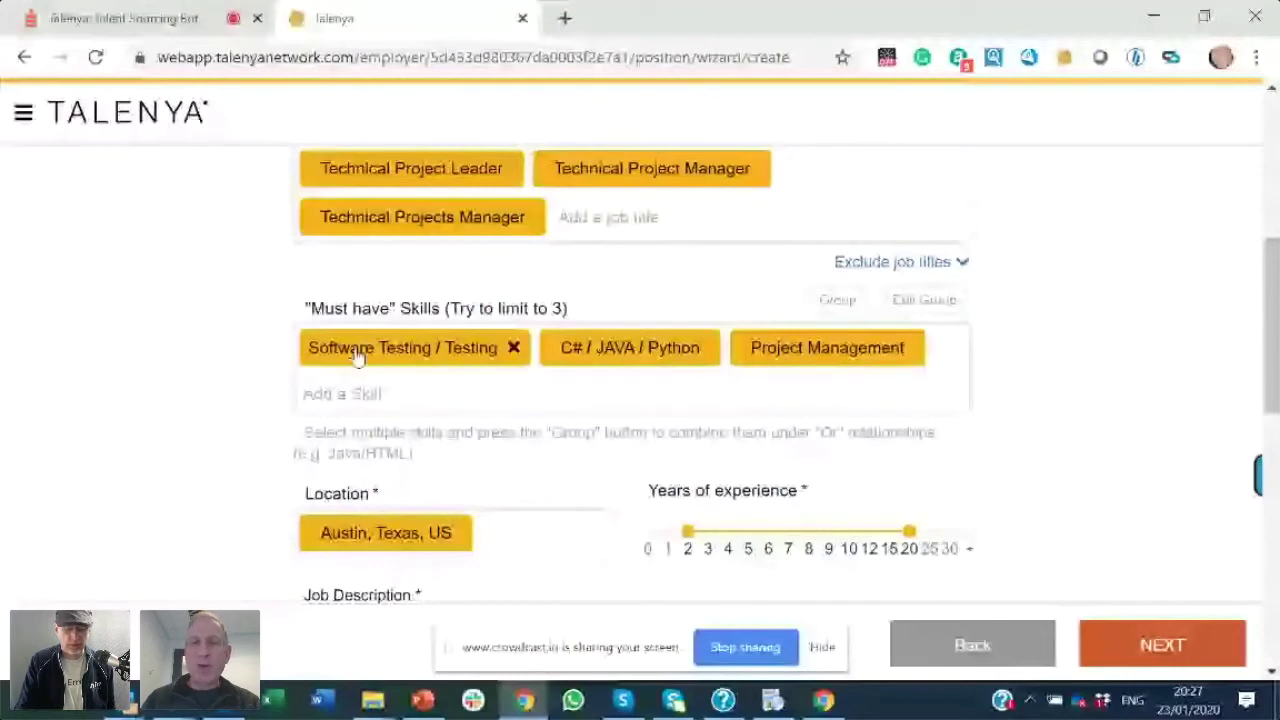
scroll(357, 352, down, 2)
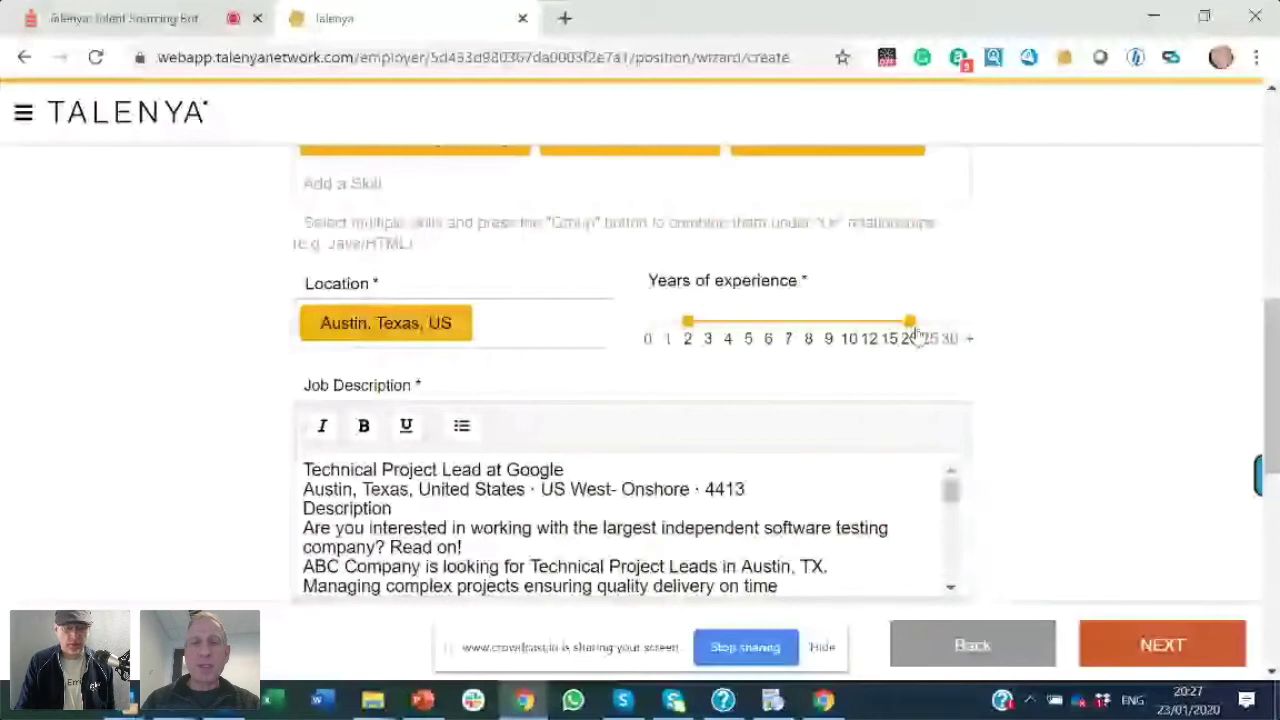
drag(912, 325, 929, 326)
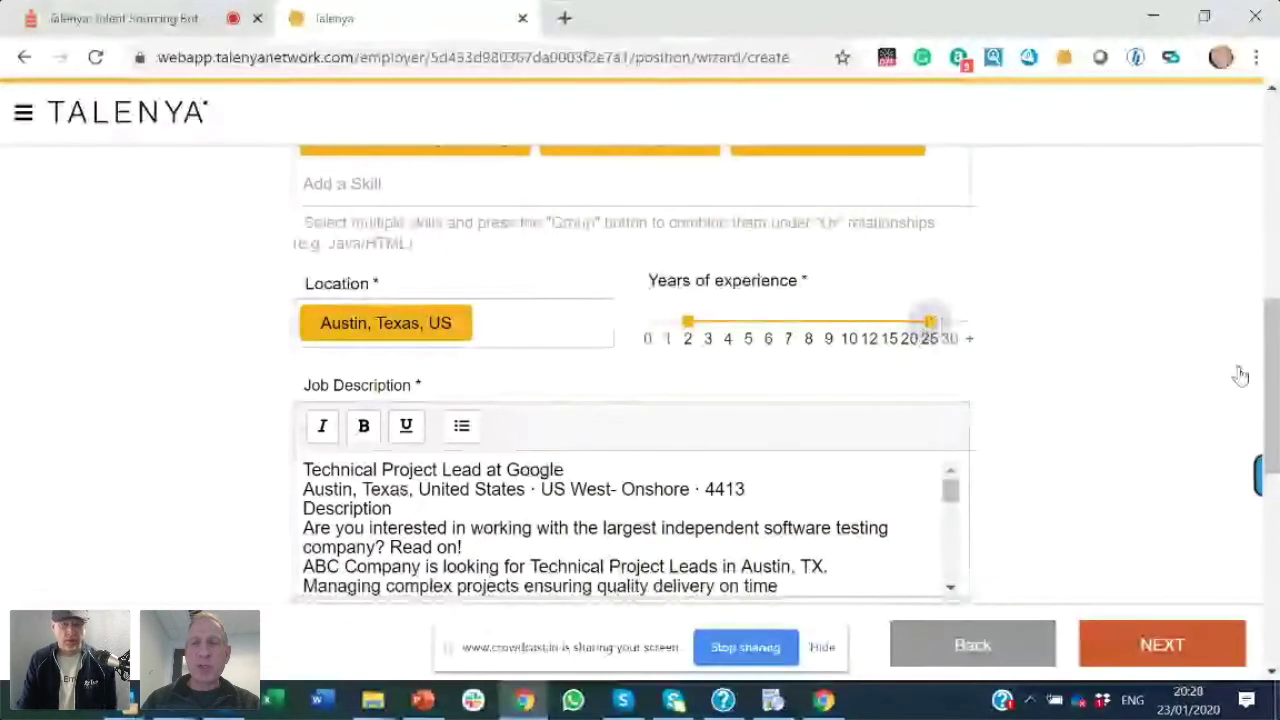
Review the remaining job criteria, from the job description to the excluded companies, and continue to the ideal candidate profiles.
scroll(1240, 375, down, 1)
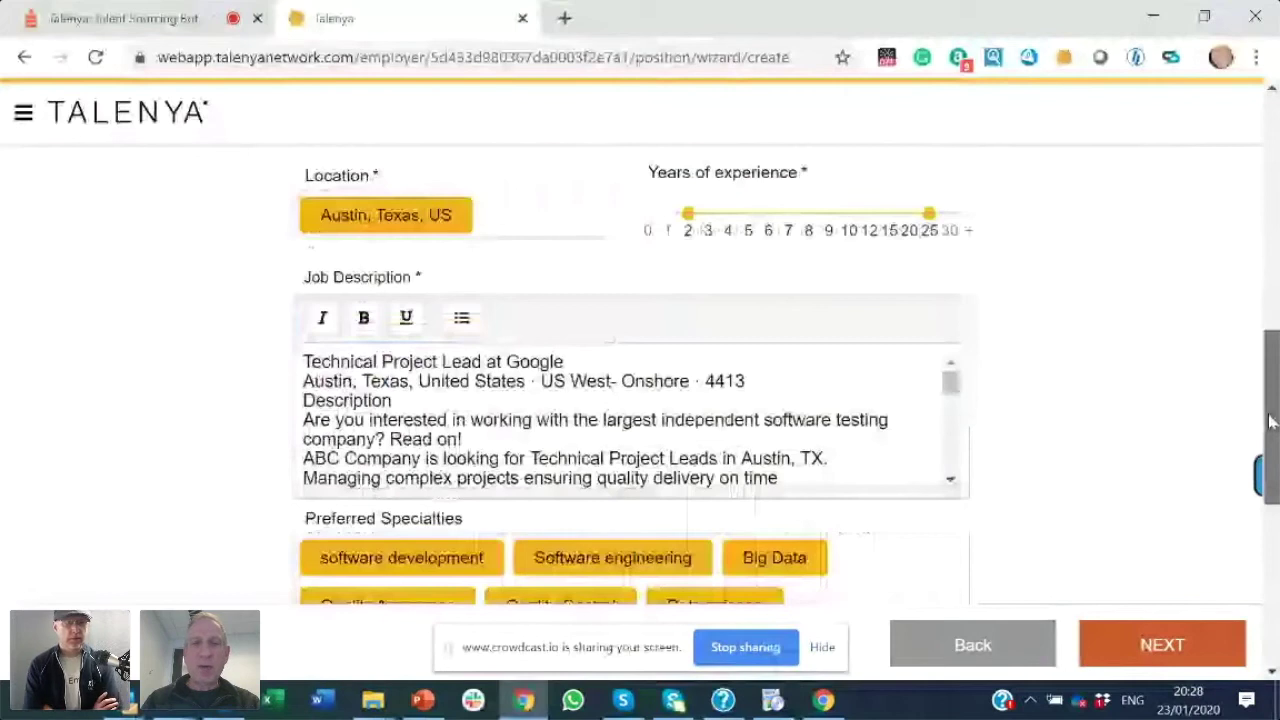
scroll(1250, 400, down, 2)
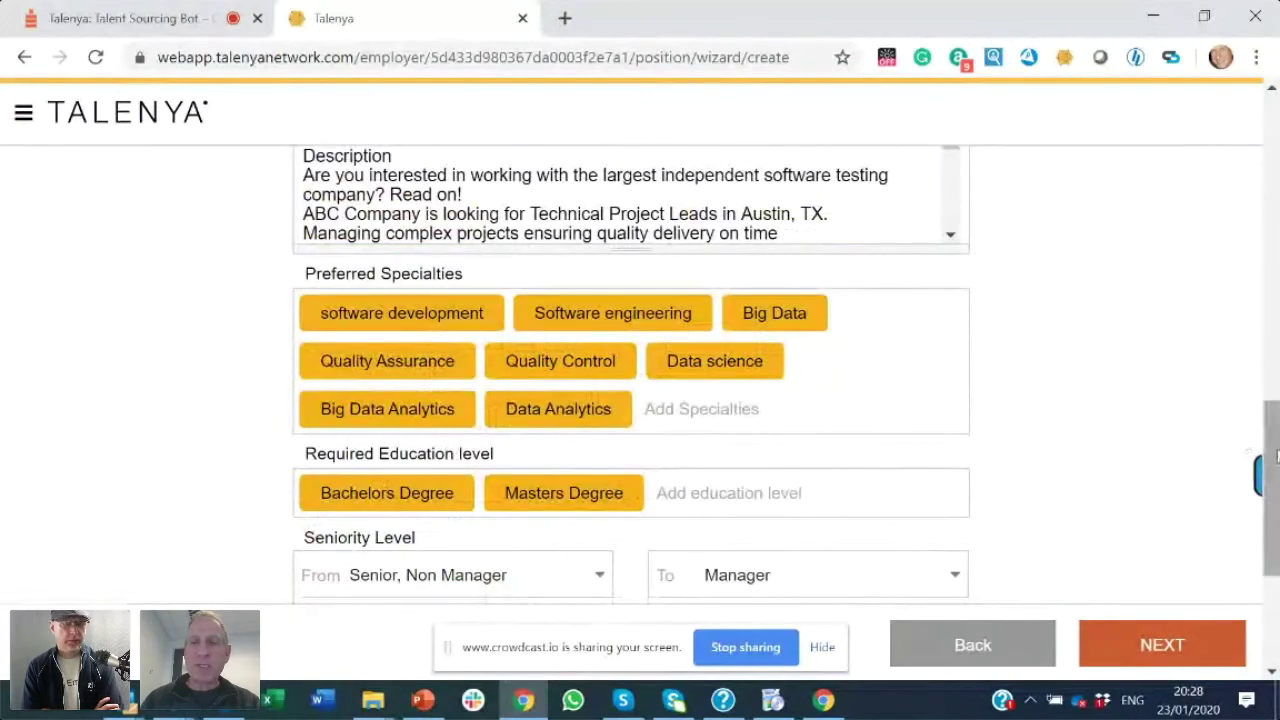
drag(1275, 455, 1276, 510)
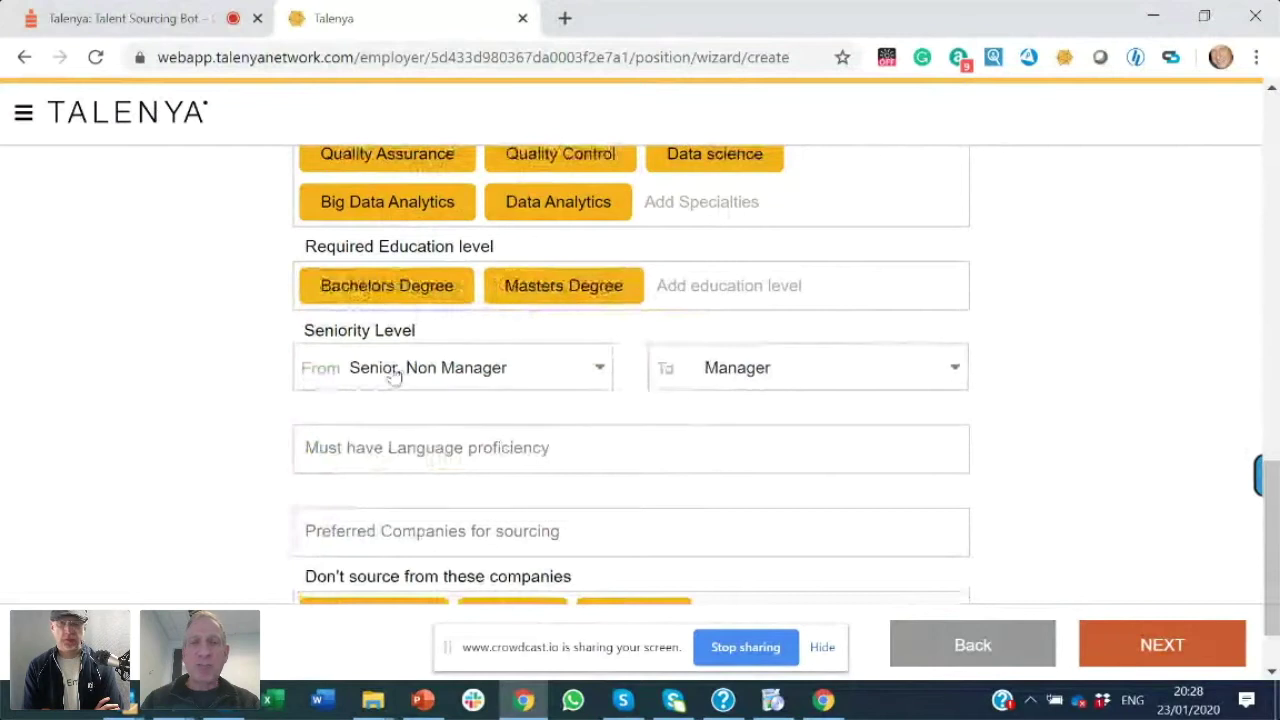
drag(1270, 492, 1270, 525)
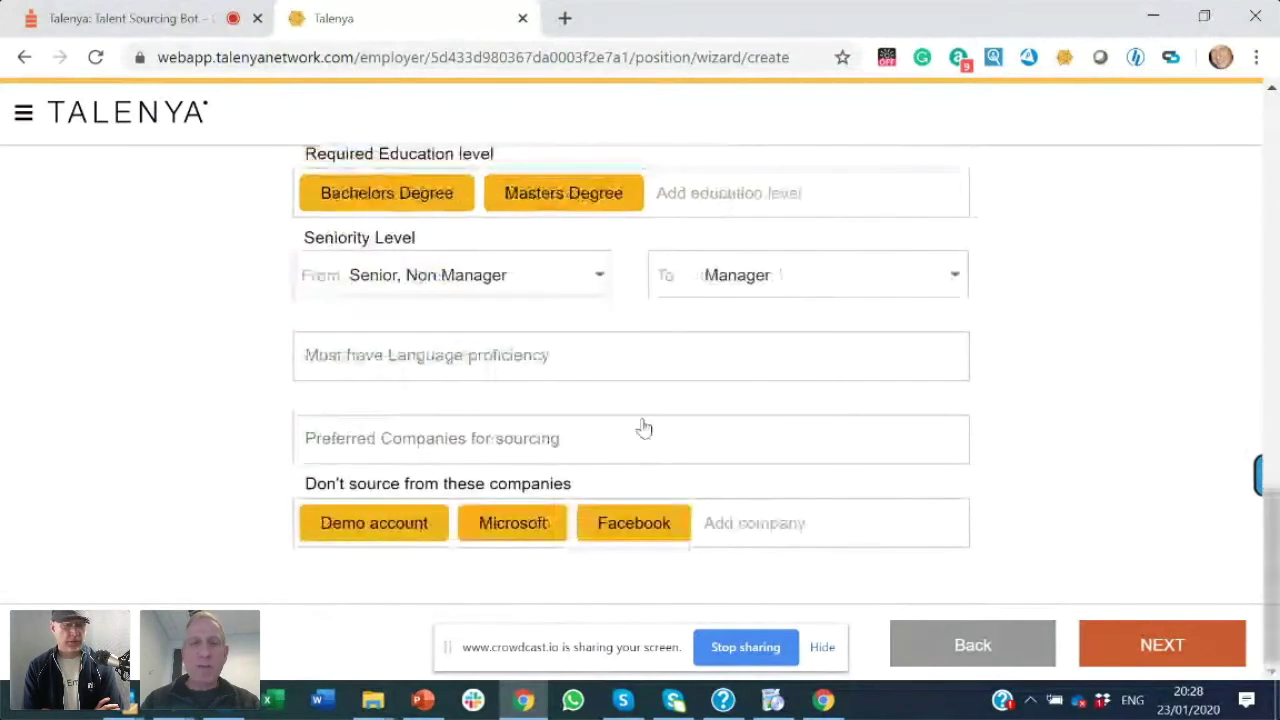
click(1120, 647)
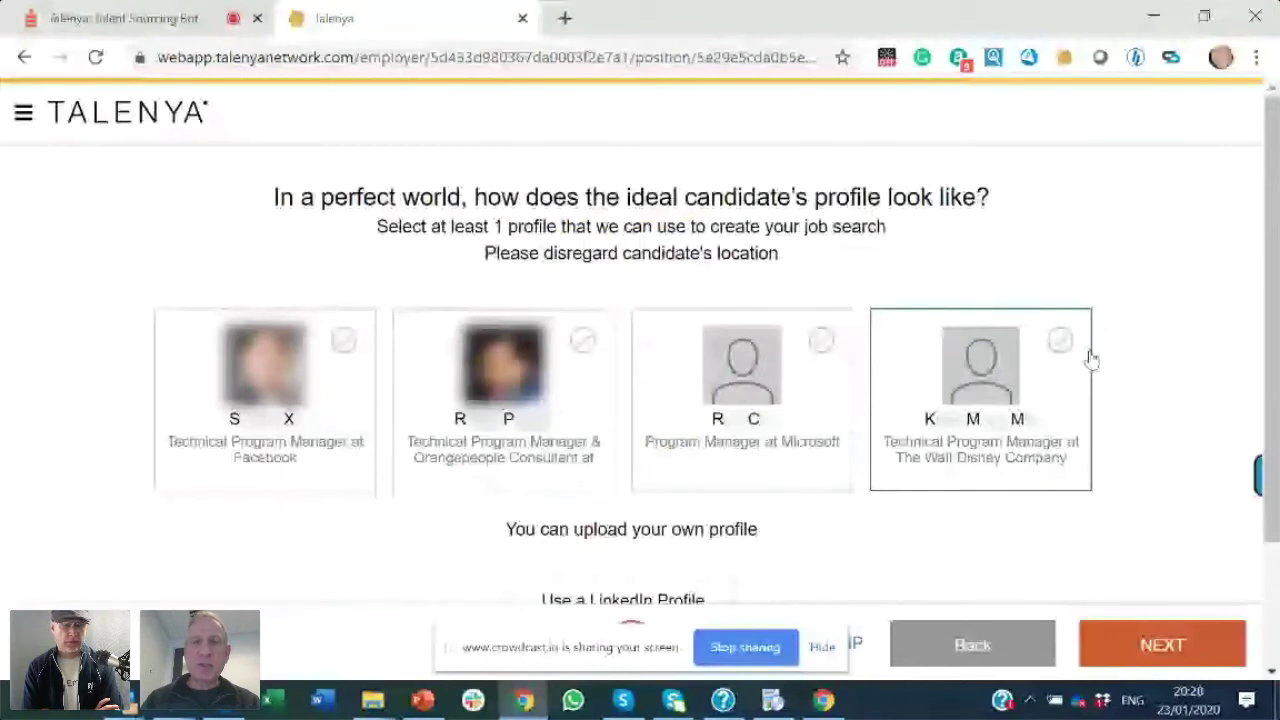
Use the Walt Disney Company technical program manager's profile for search calibration and rate profile 1 as a possible fit.
scroll(1268, 390, down, 1)
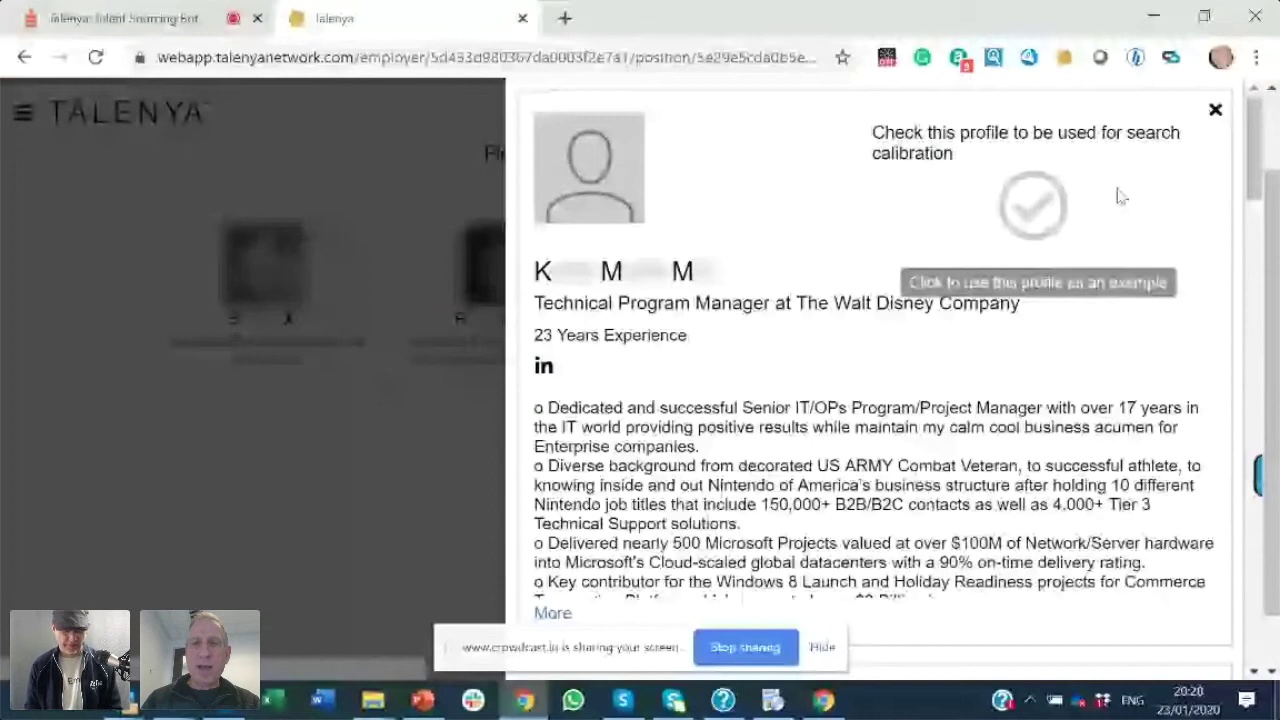
click(1026, 206)
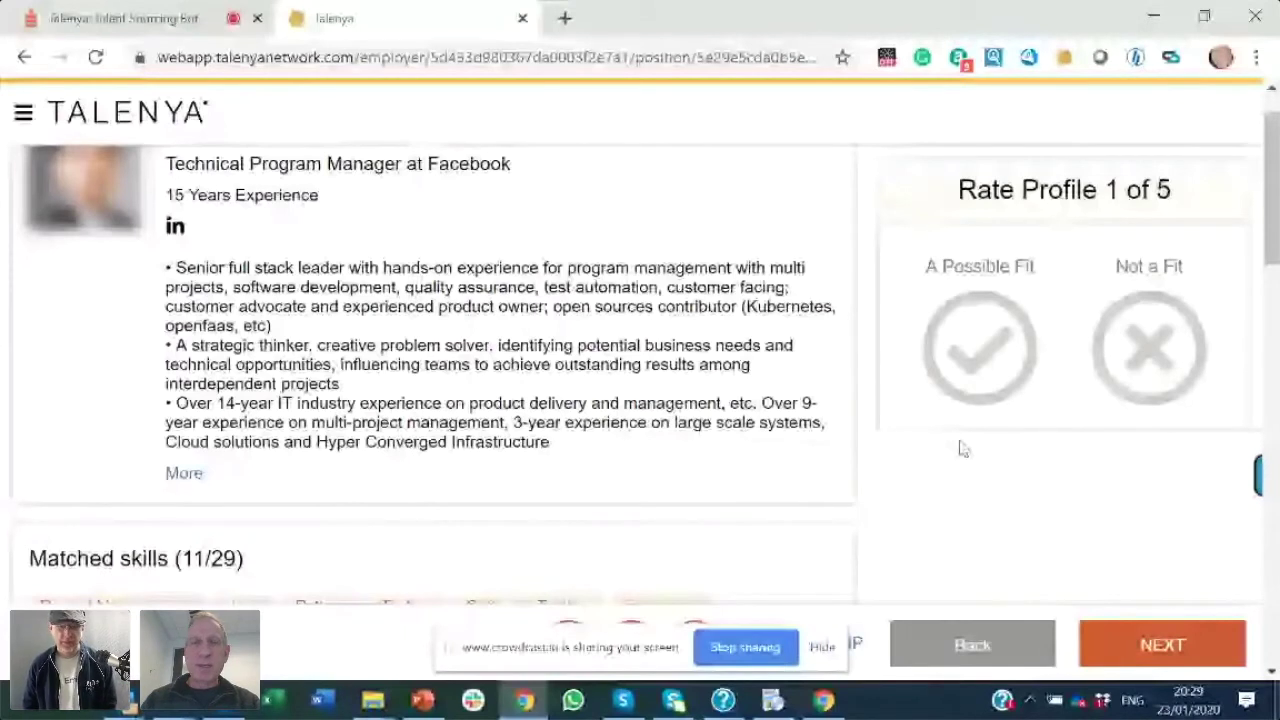
click(980, 348)
click(1162, 644)
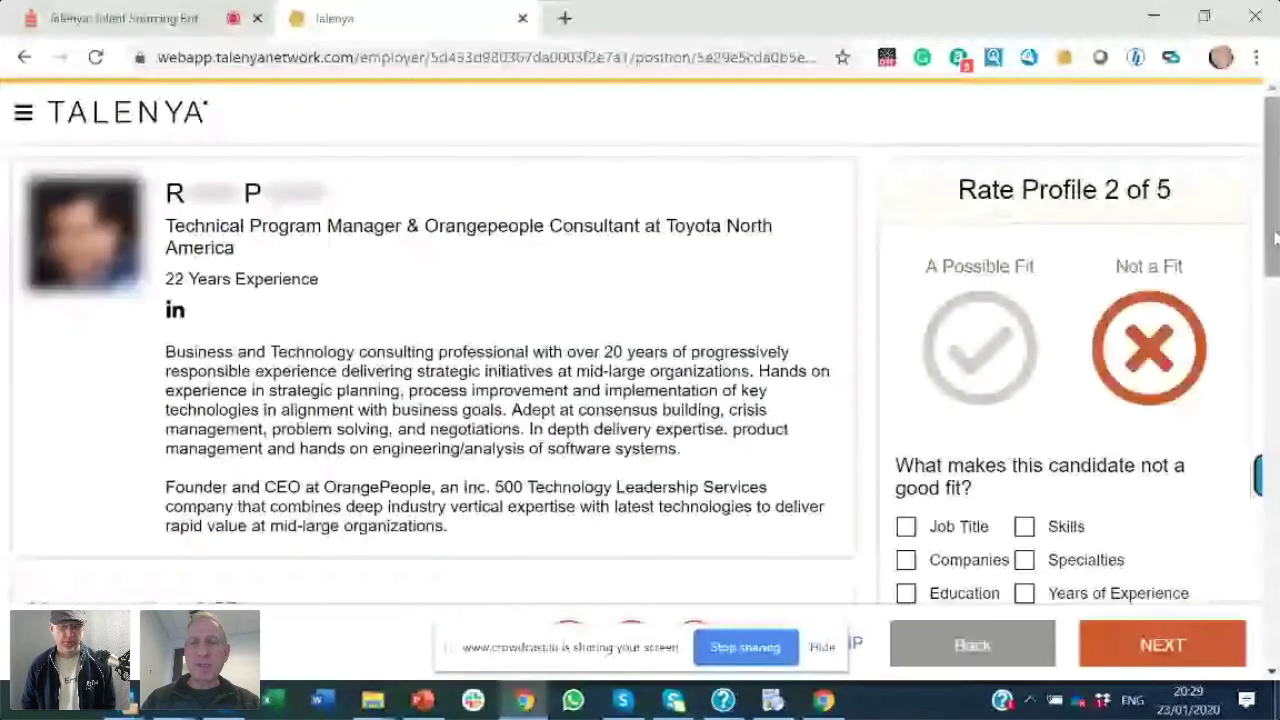
Review profile 2's summary and matched skills, and give Skills as the reason the candidate is not a fit.
scroll(1275, 237, down, 2)
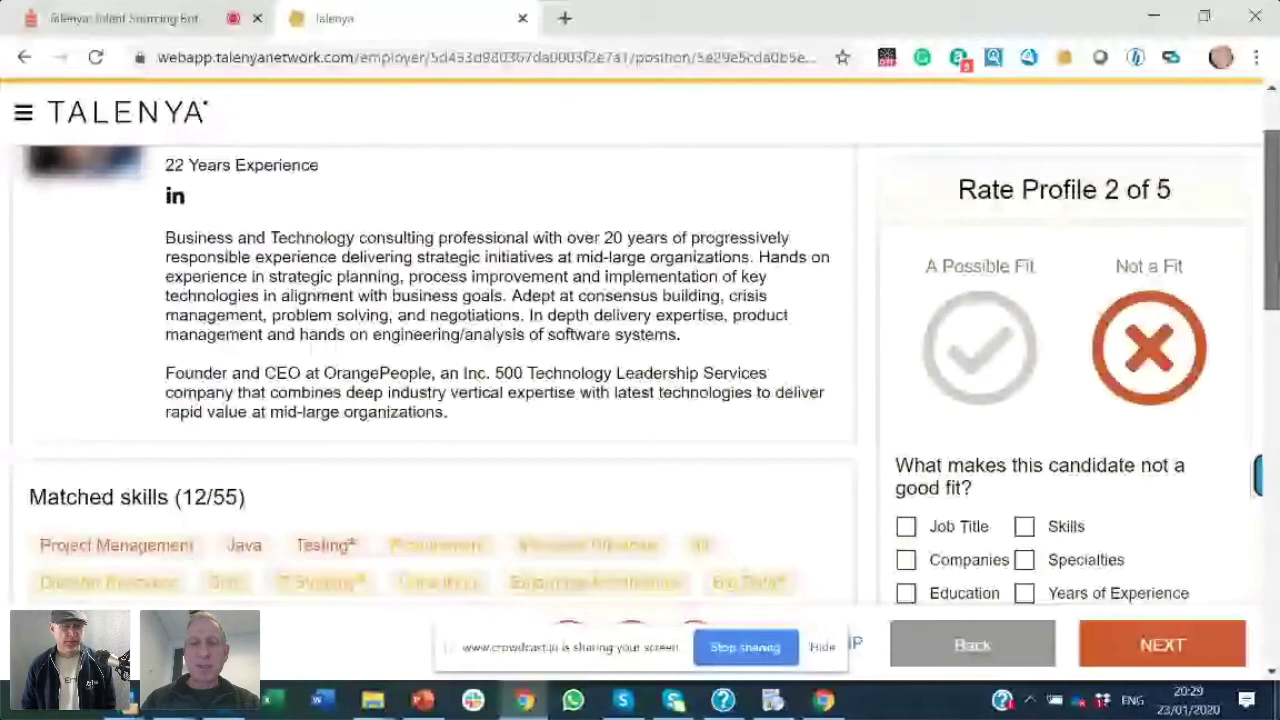
click(1024, 526)
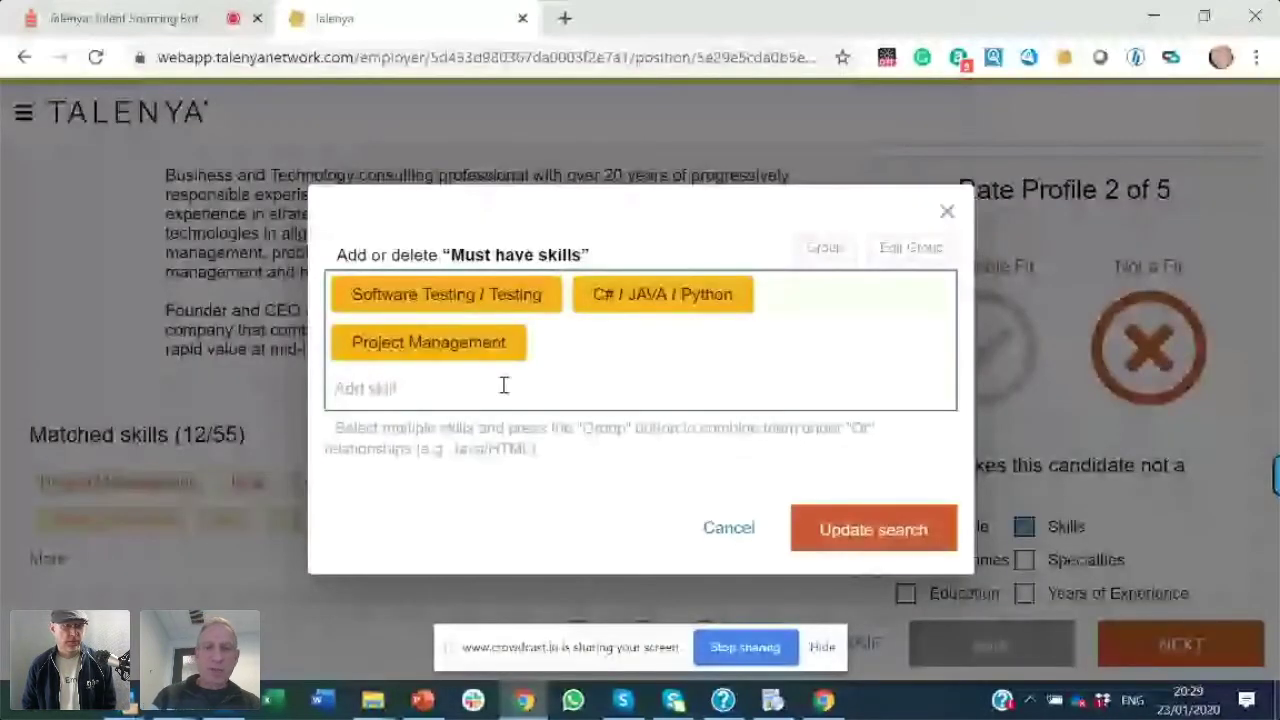
text(SQL)
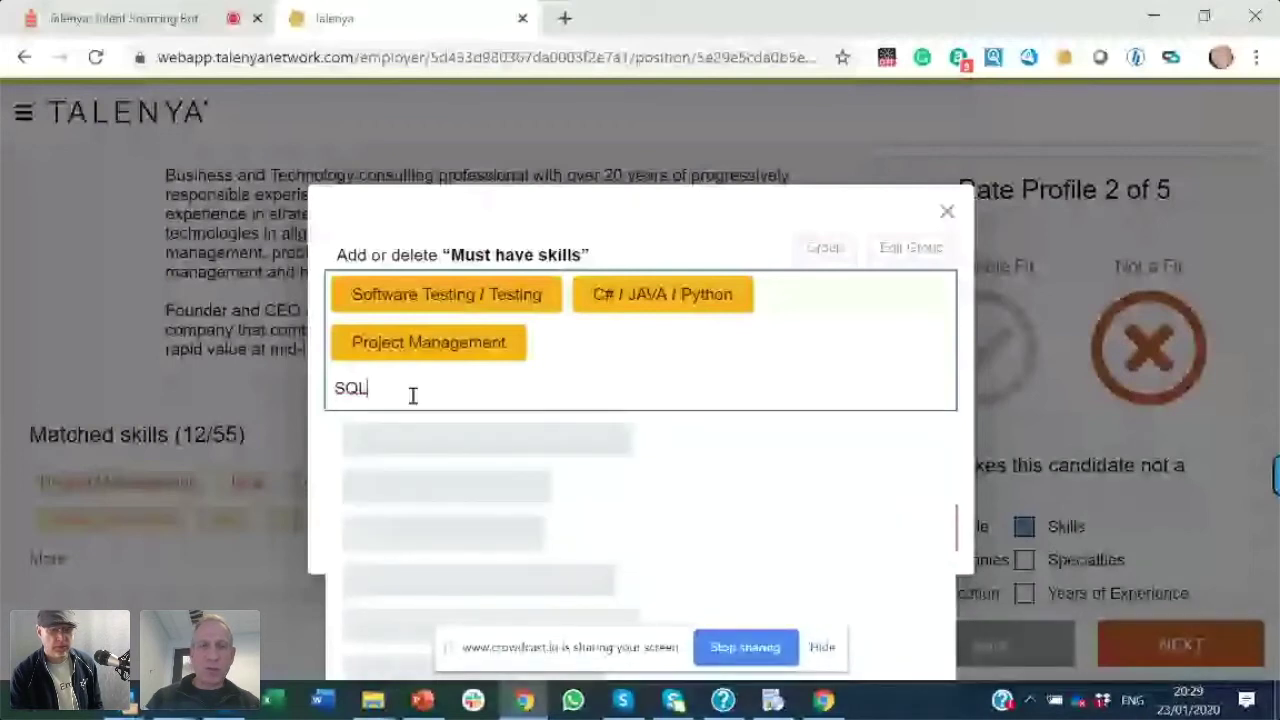
key(BackSpace)
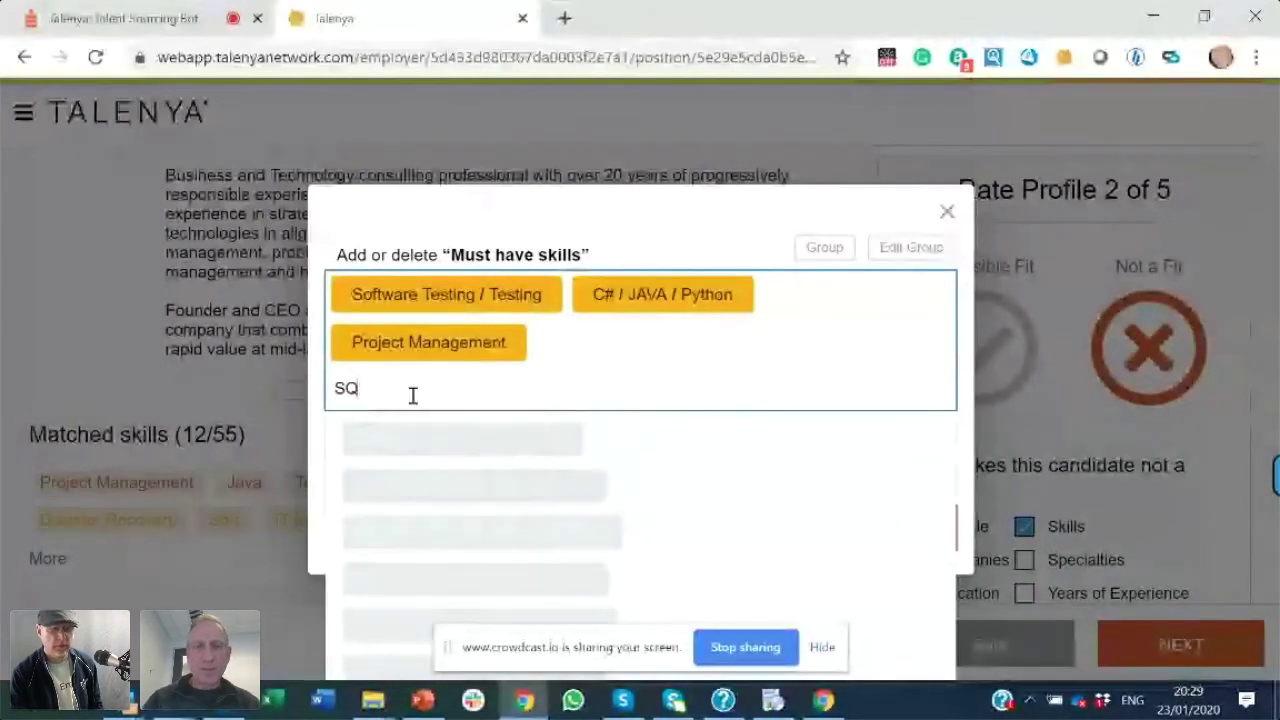
drag(368, 397, 329, 388)
key(BackSpace)
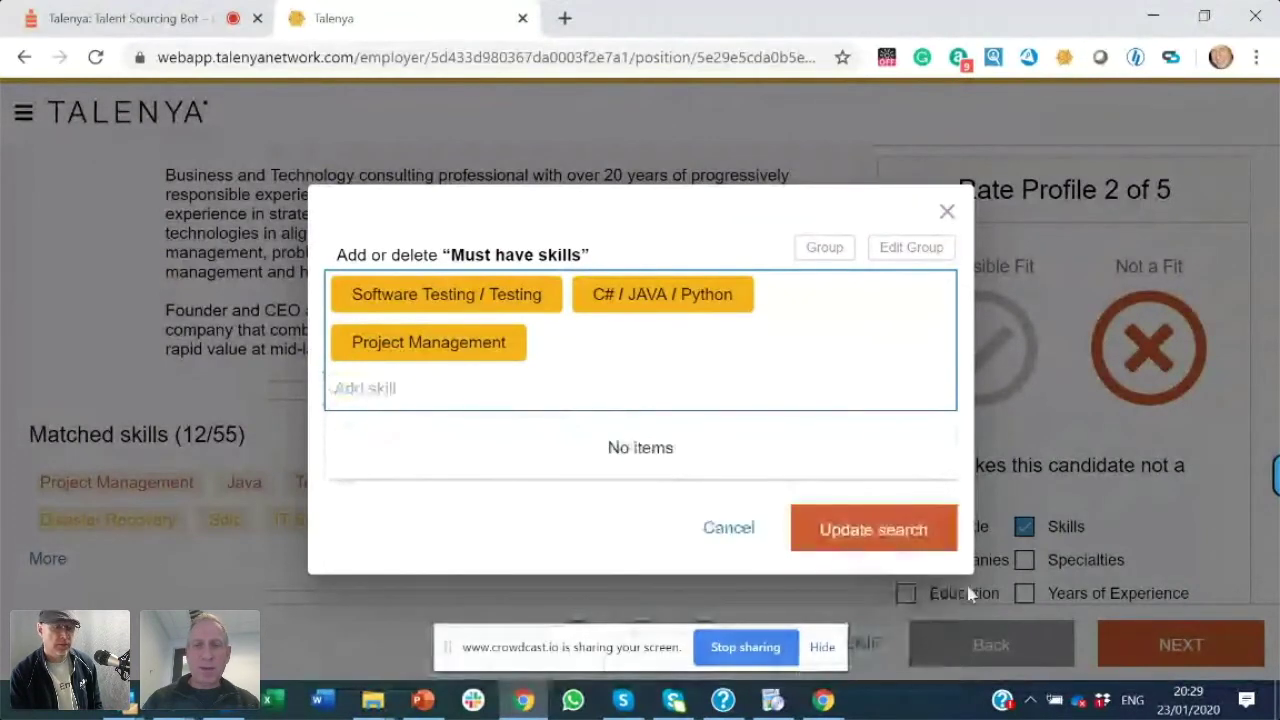
Update the search from the must-have skills dialog and submit the rating of profile 2.
click(886, 528)
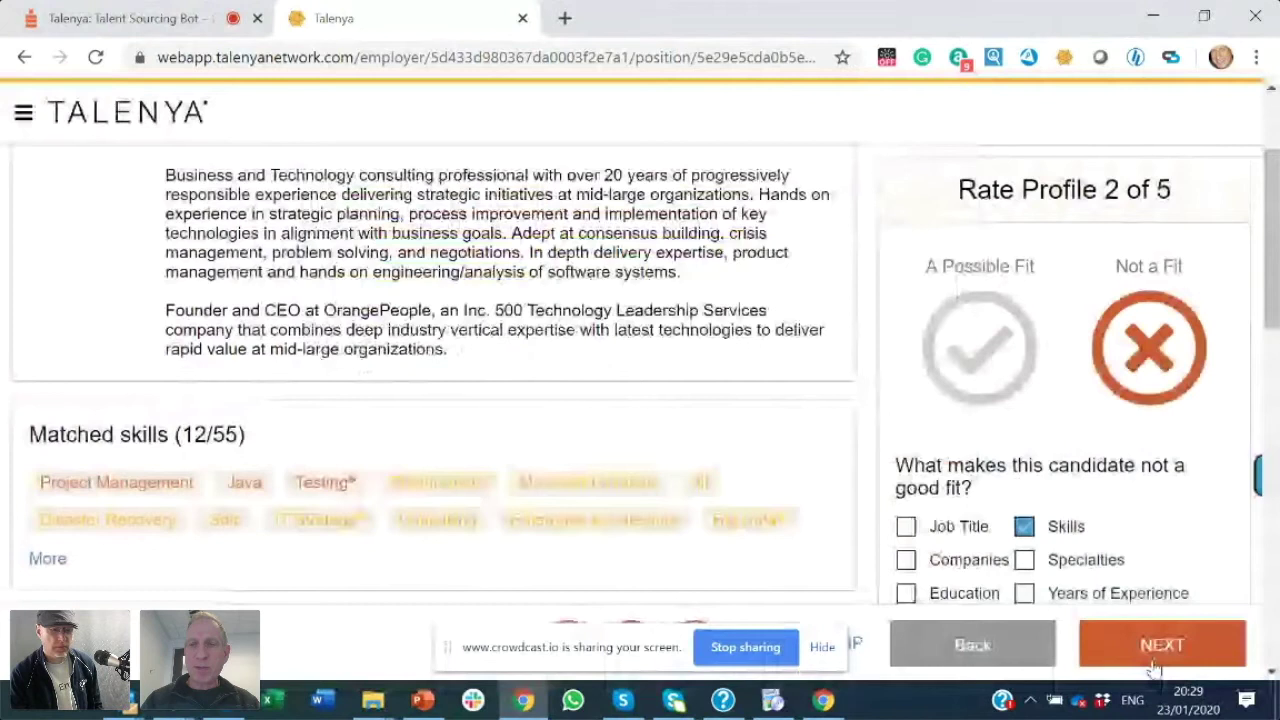
click(1152, 660)
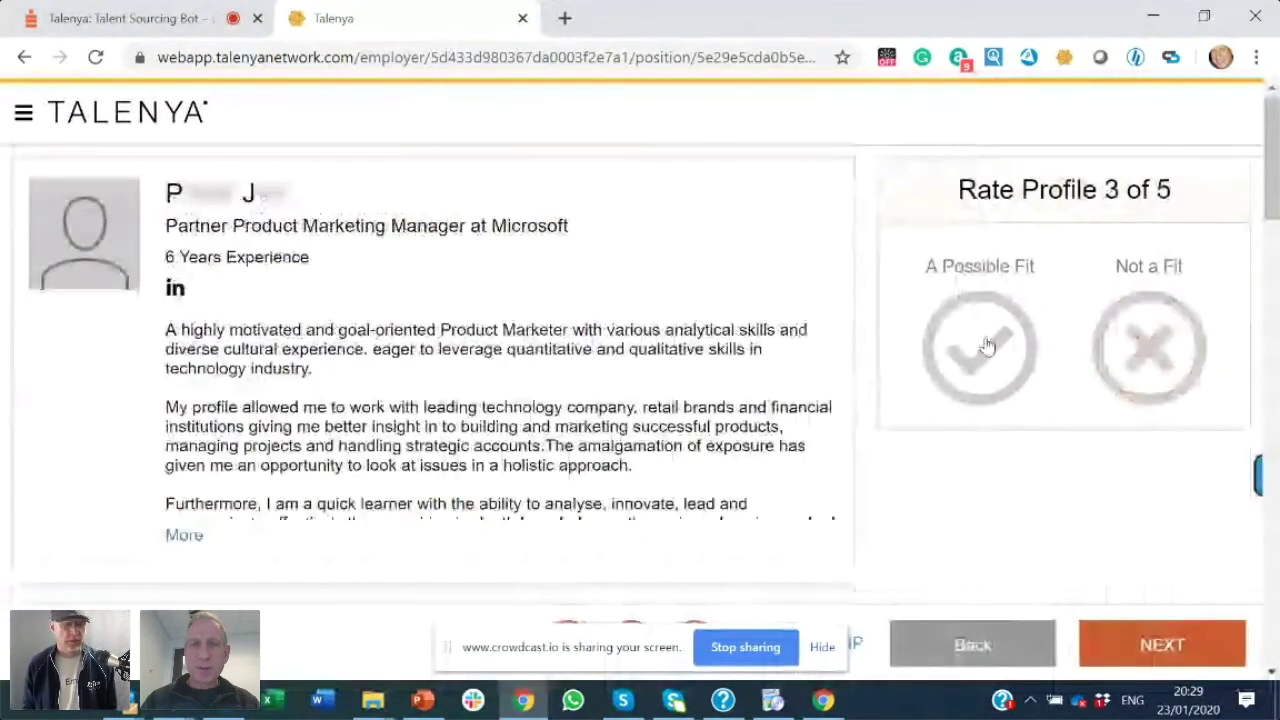
Rate profile 3, the product marketing manager at Microsoft, as not a fit because of the Job Title, and check the matched skills.
click(980, 346)
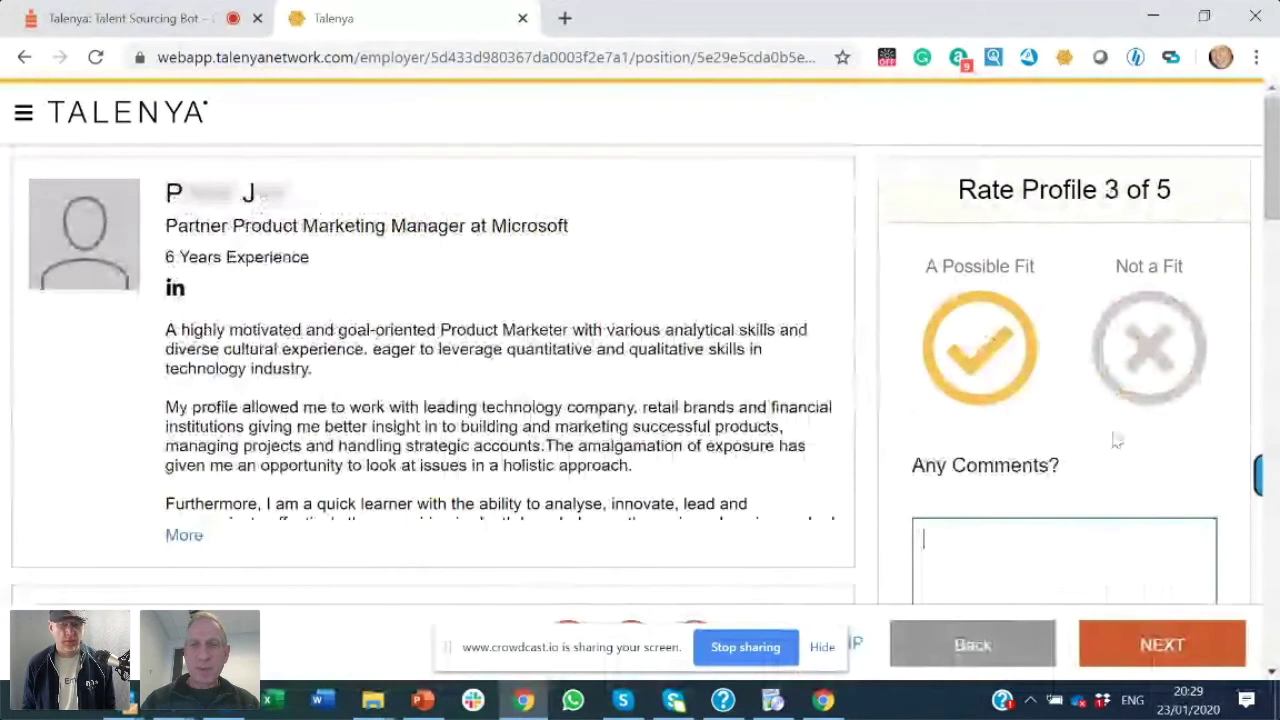
click(1150, 348)
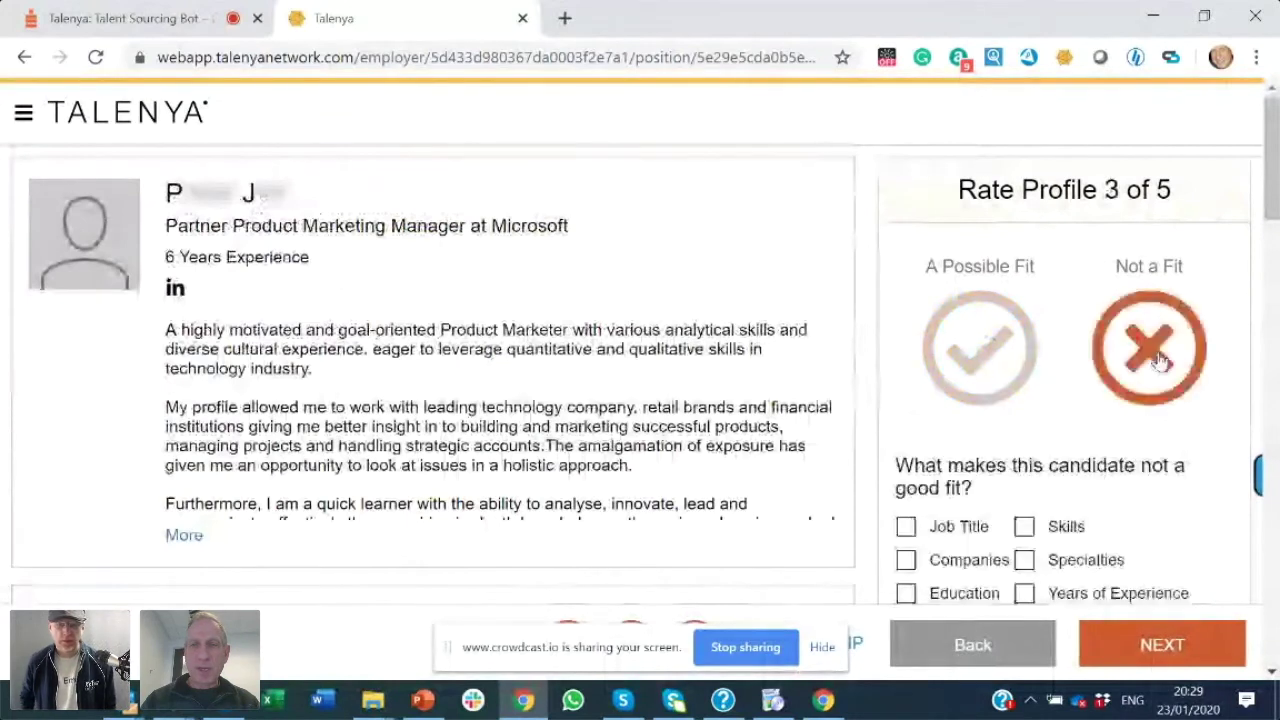
click(947, 535)
click(618, 358)
click(873, 442)
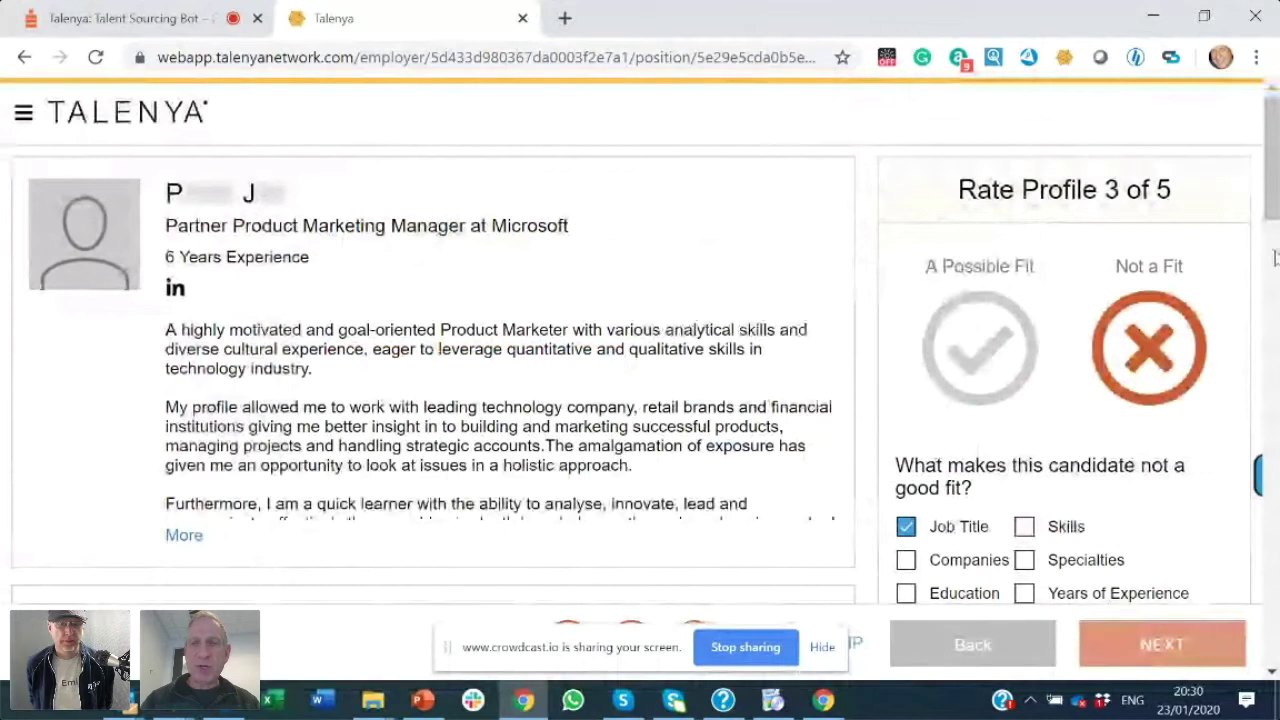
scroll(1275, 258, down, 2)
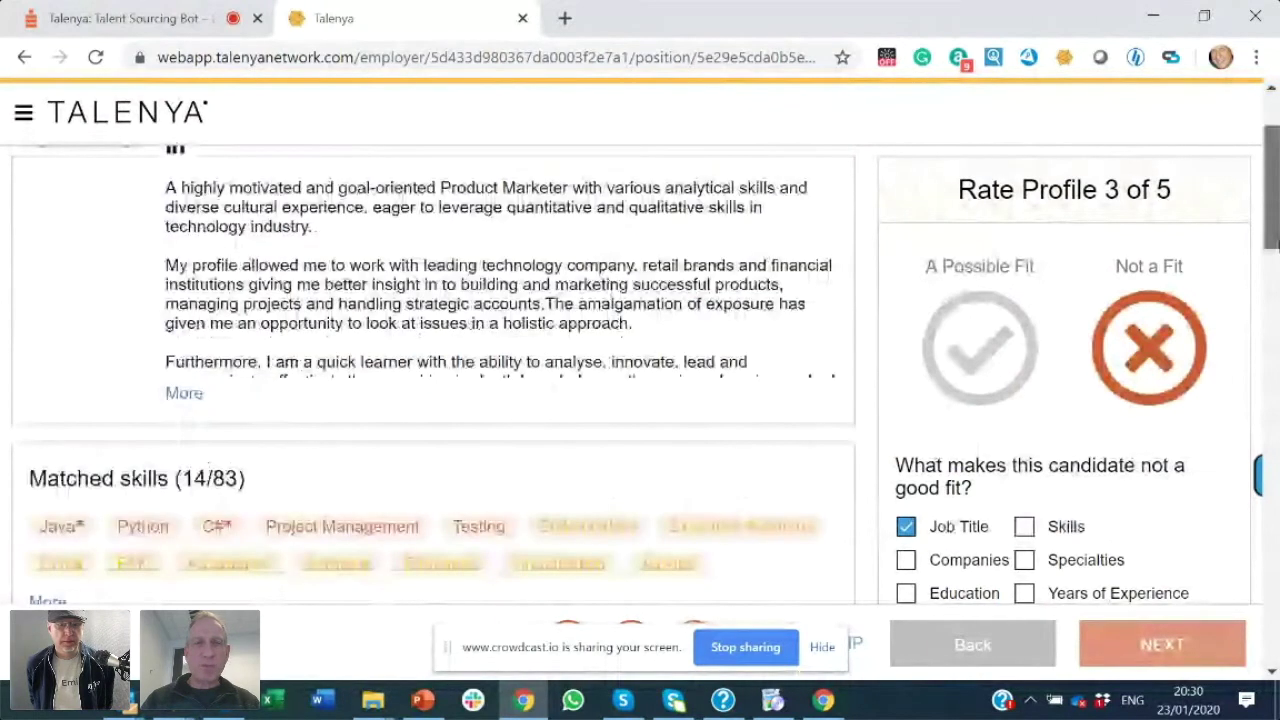
scroll(1272, 250, down, 3)
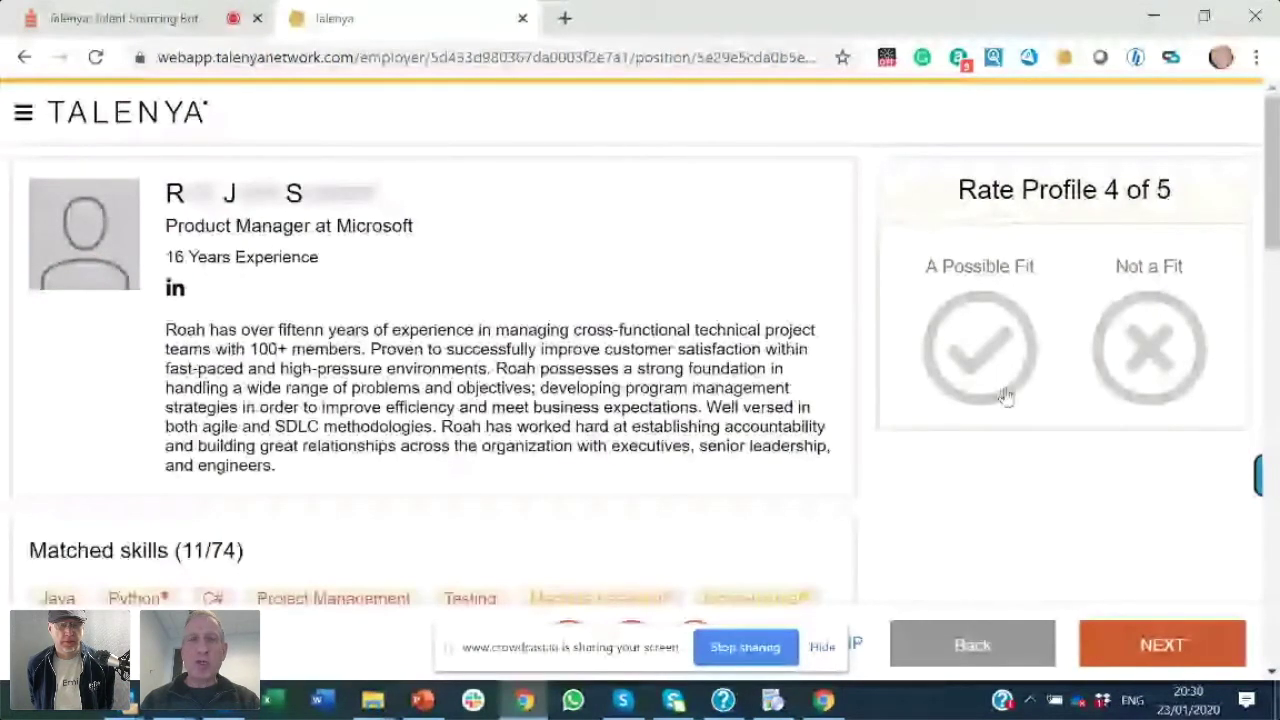
Rate profiles 4 and 5 as possible fits and start reviewing the candidate target list.
click(980, 347)
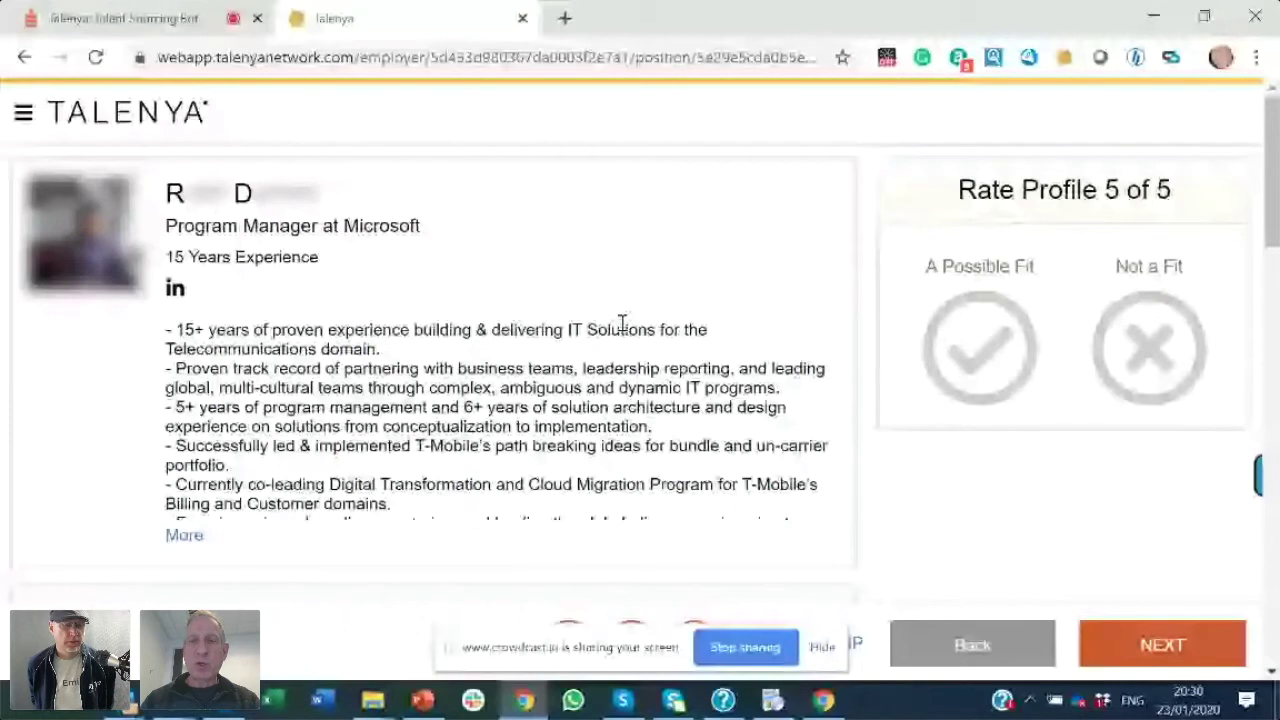
click(980, 347)
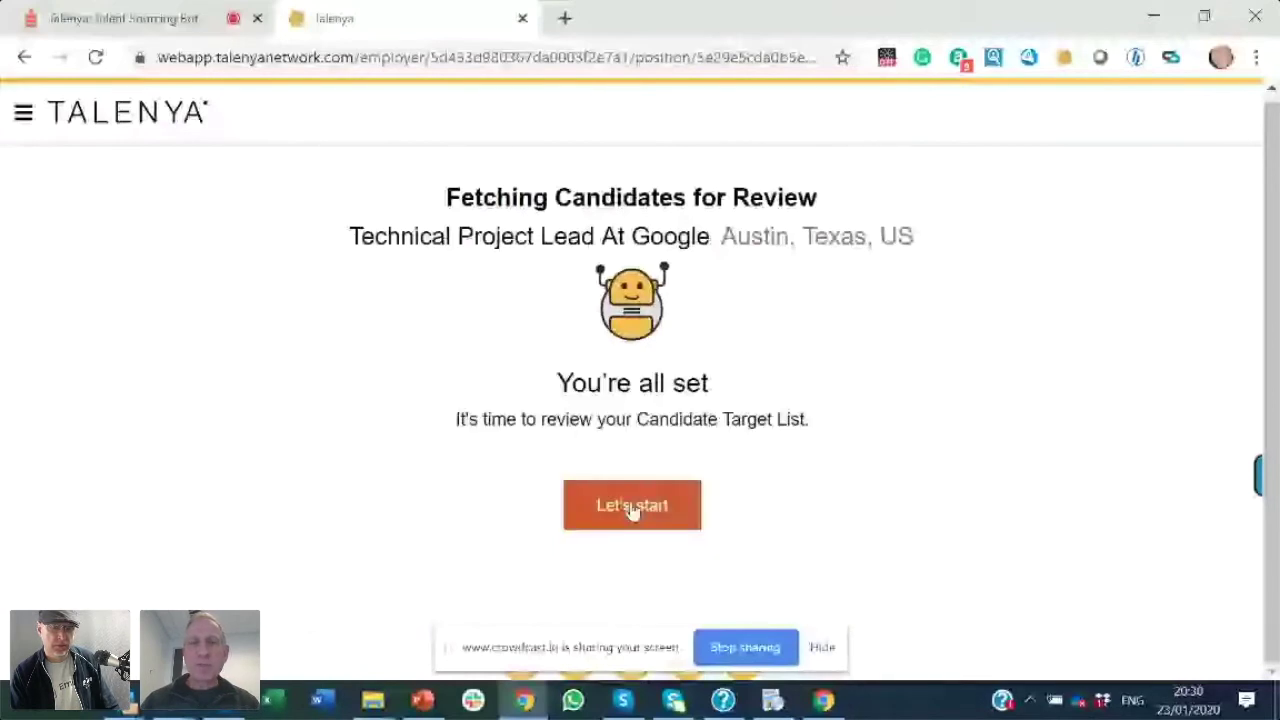
click(632, 507)
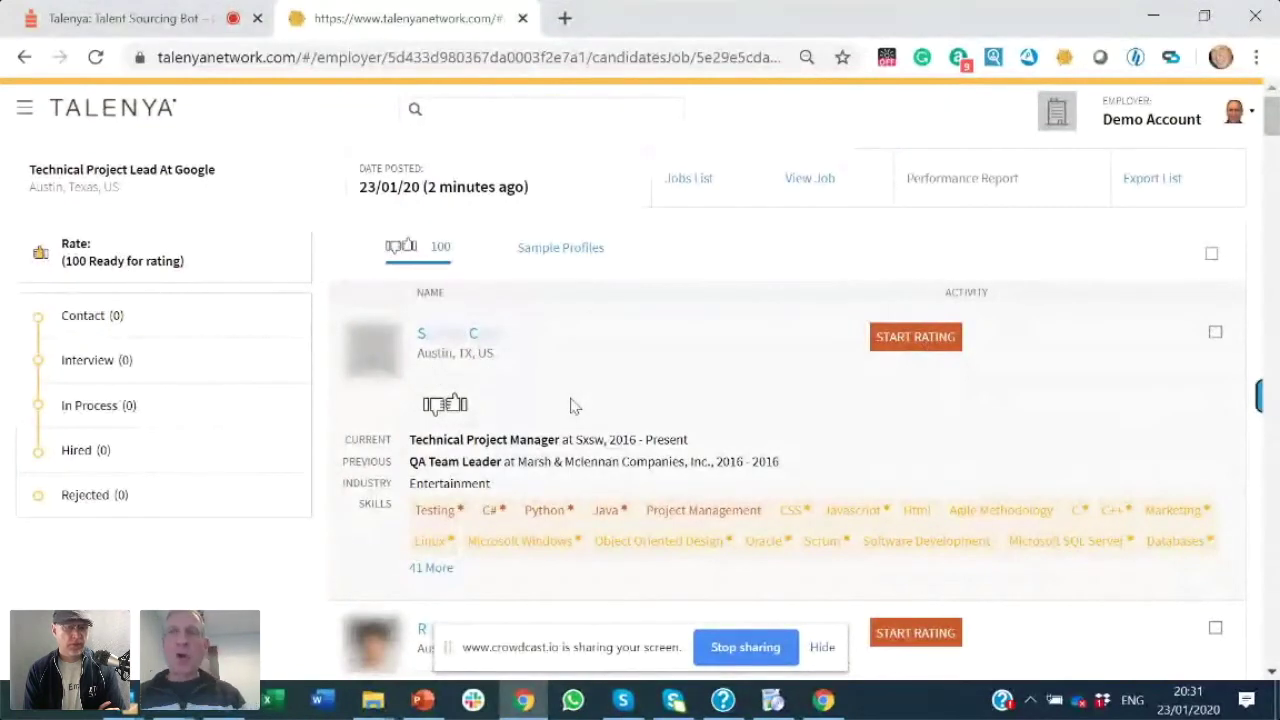
Start rating the first candidate in the list, read through the full profile, and mark the candidate for contact.
click(909, 344)
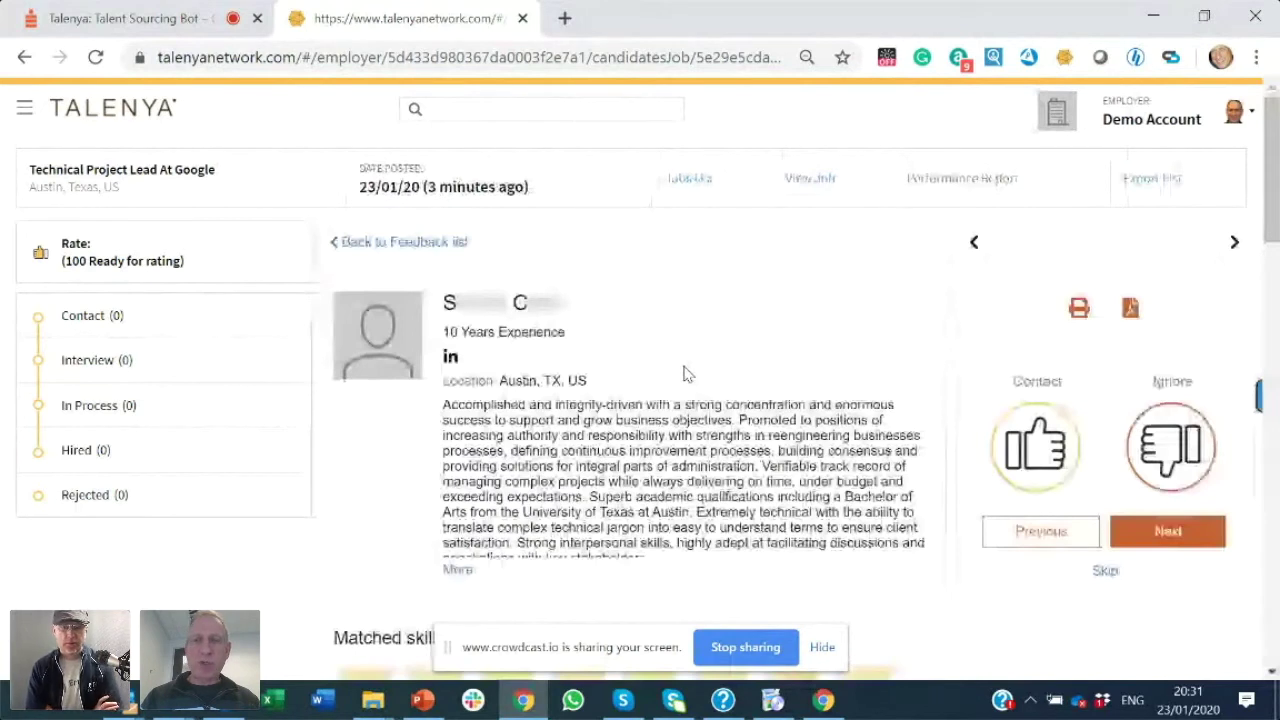
scroll(686, 373, down, 1)
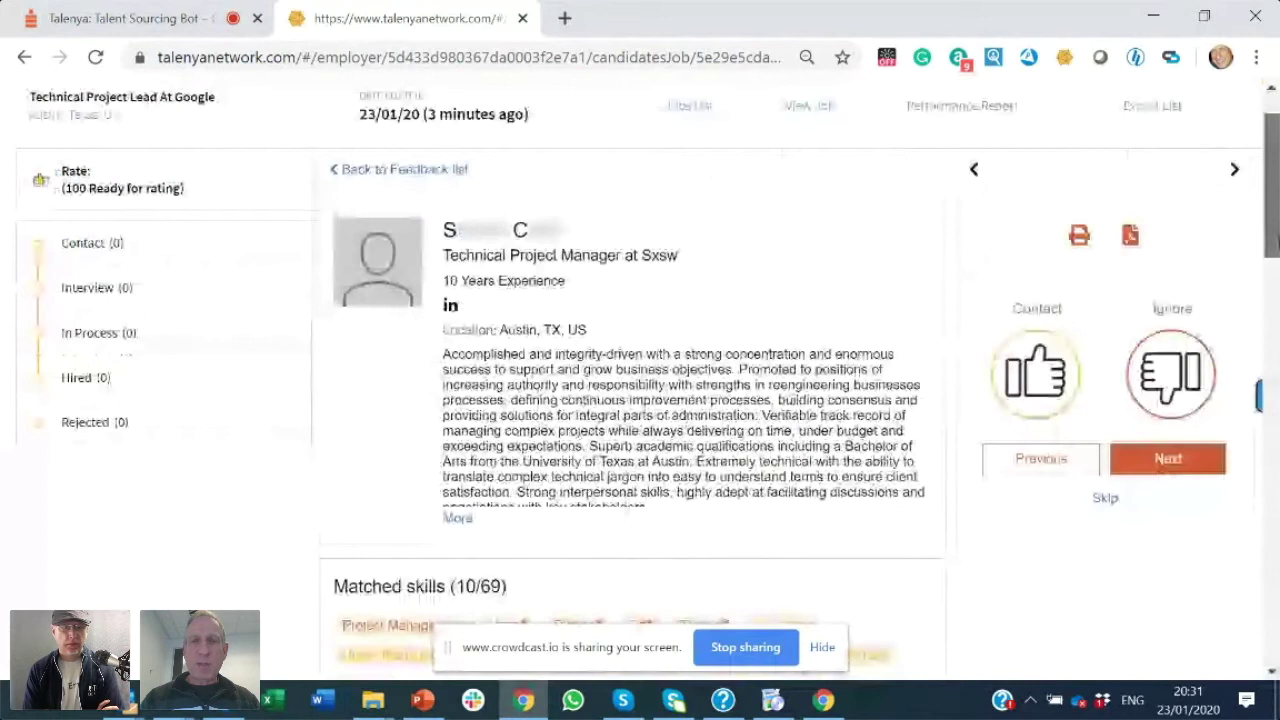
scroll(640, 380, down, 10)
drag(1278, 526, 1248, 229)
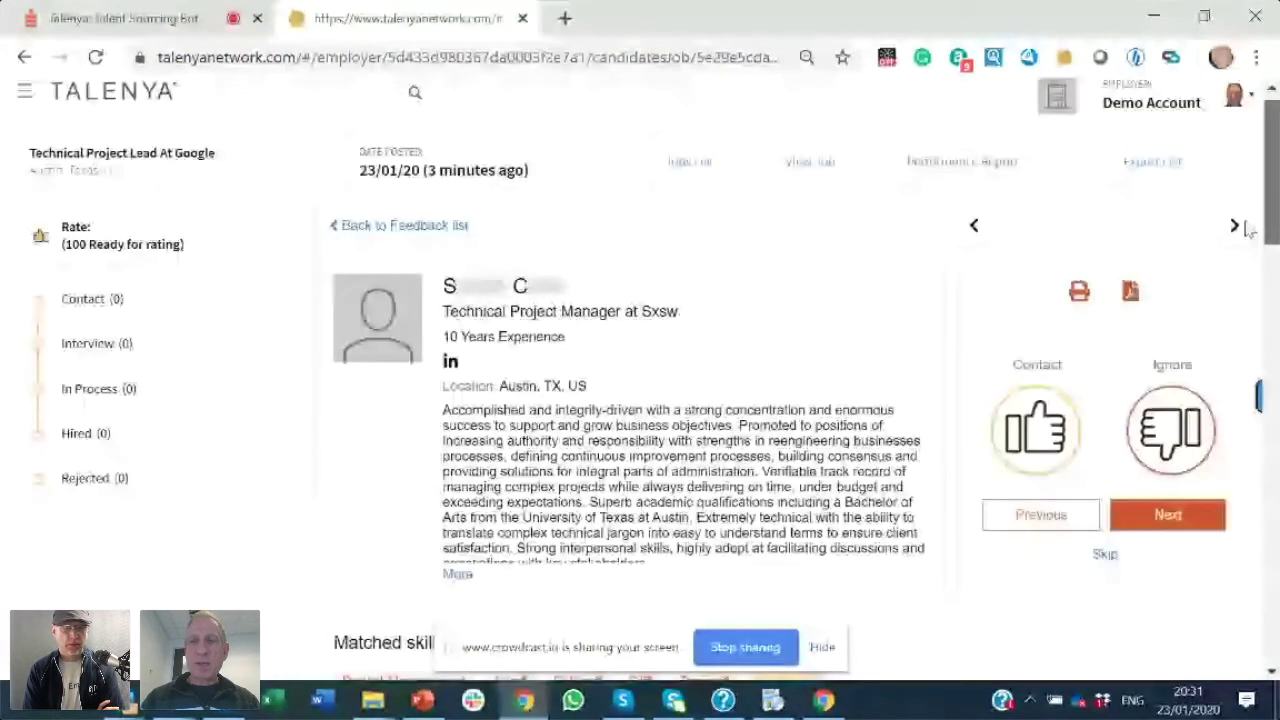
mouse_move(1248, 229)
mouse_down()
mouse_move(1274, 300)
mouse_move(1272, 222)
mouse_up()
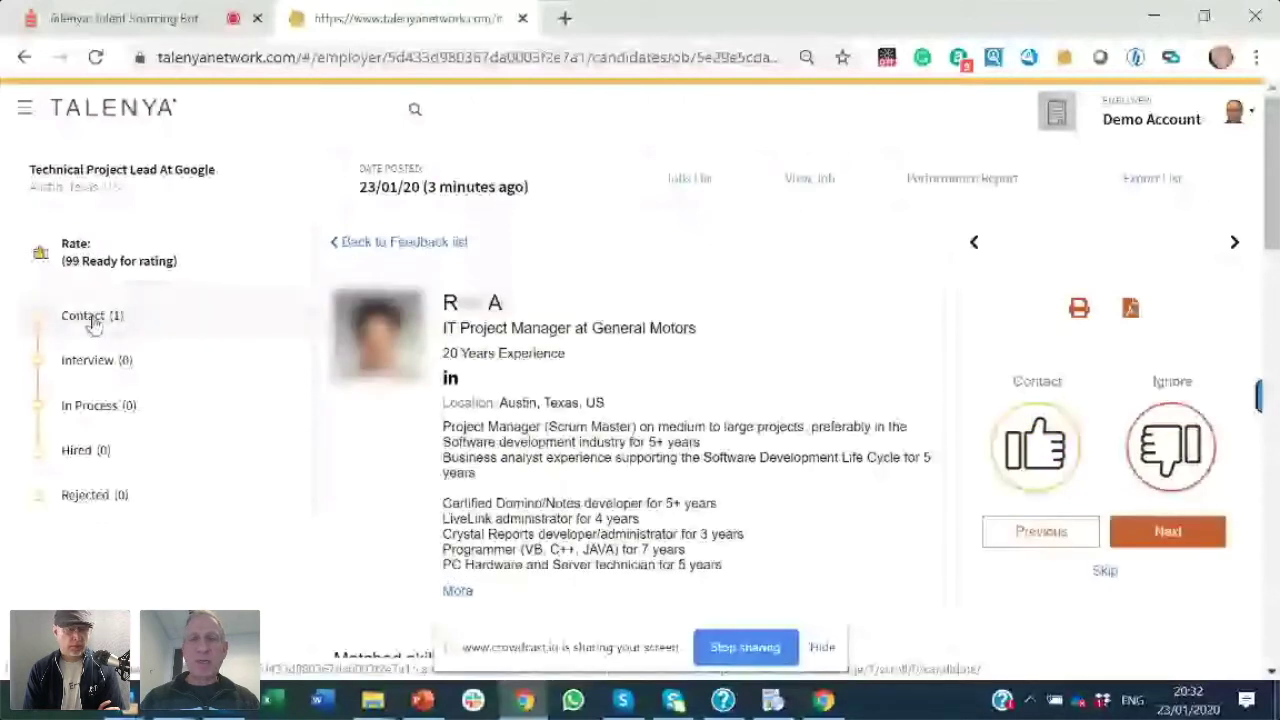
Show the candidates in the Contact stage and open the full profile of the one marked for contact.
click(91, 318)
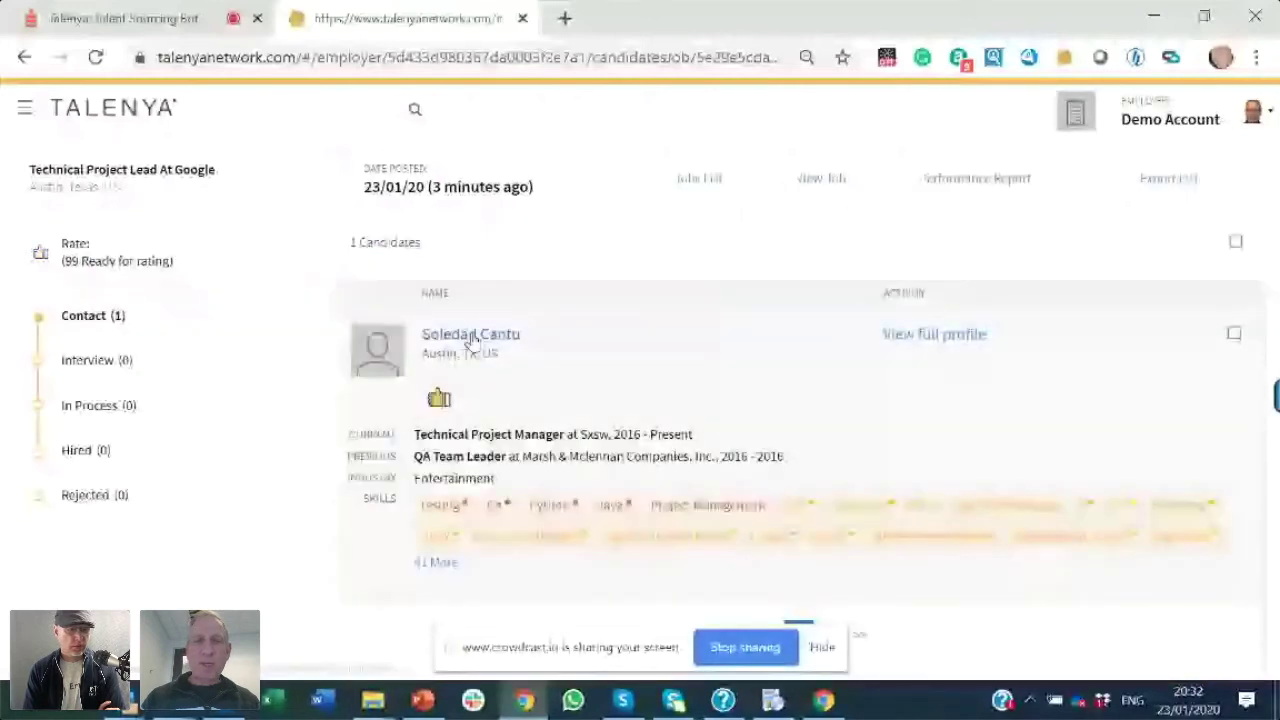
click(506, 341)
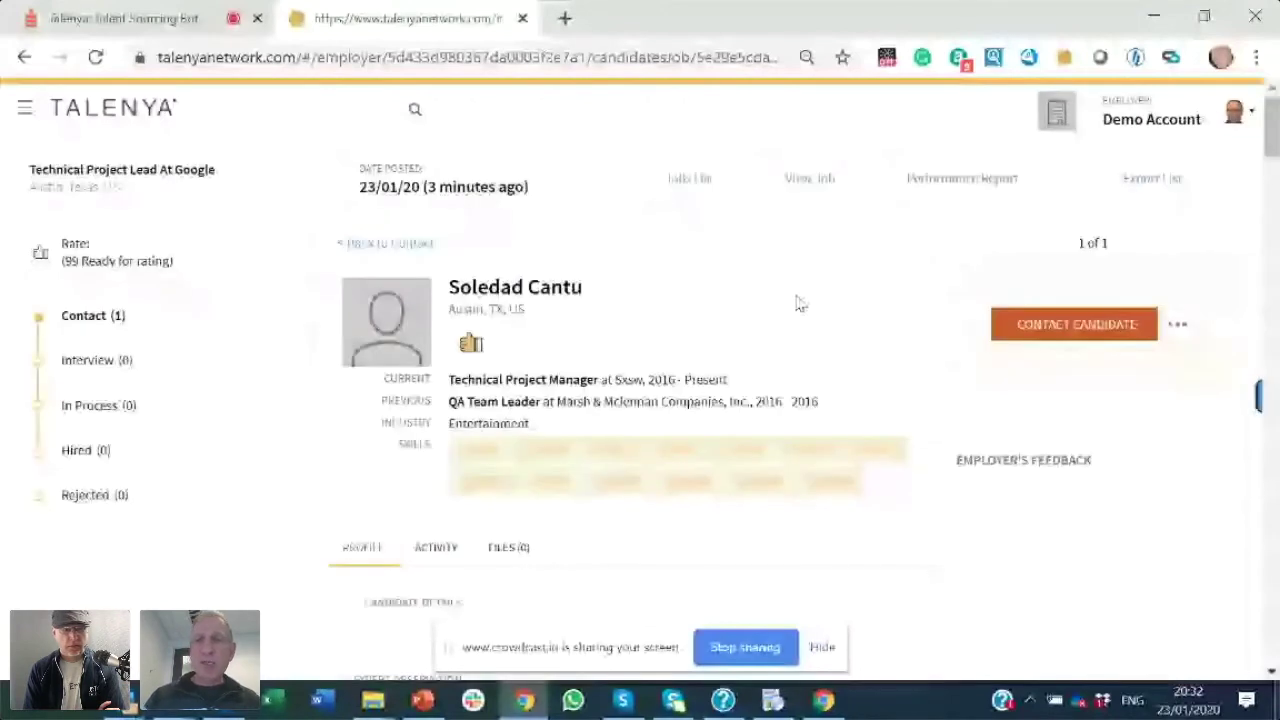
Read through the contact-stage candidate's full profile, including work history and the skills derived by Talenya.
scroll(800, 303, down, 2)
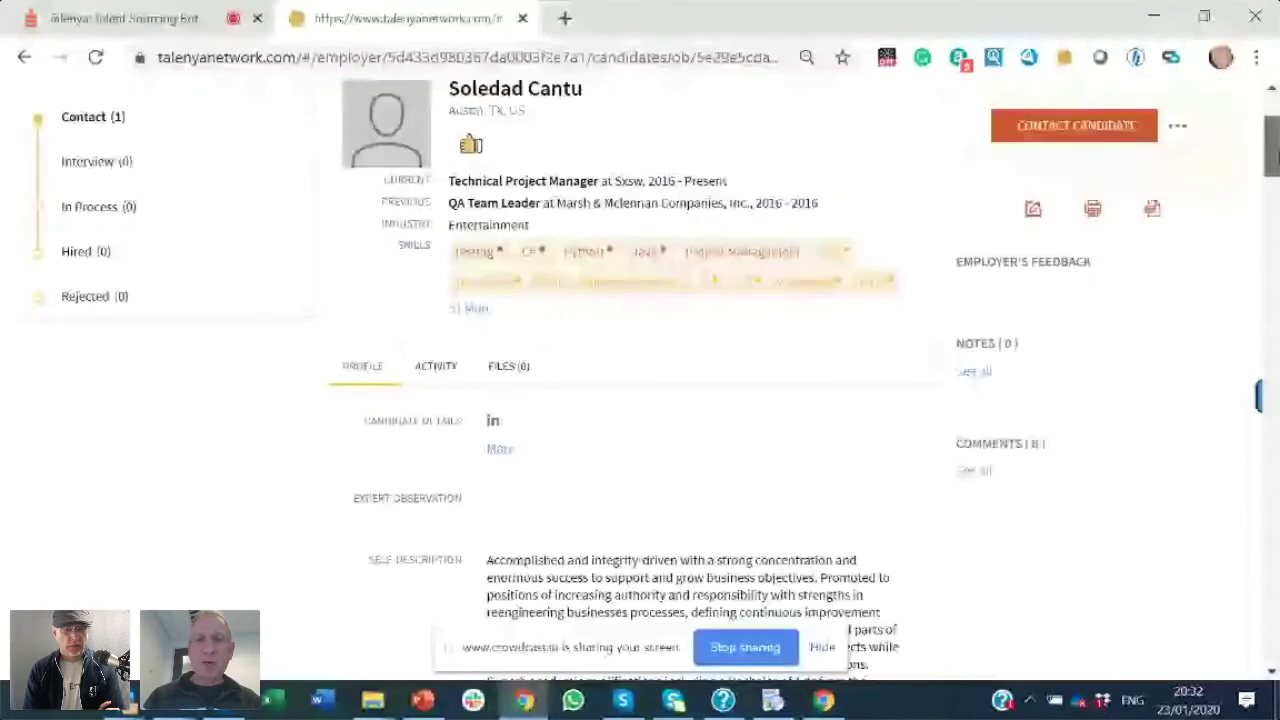
scroll(640, 380, up, 2)
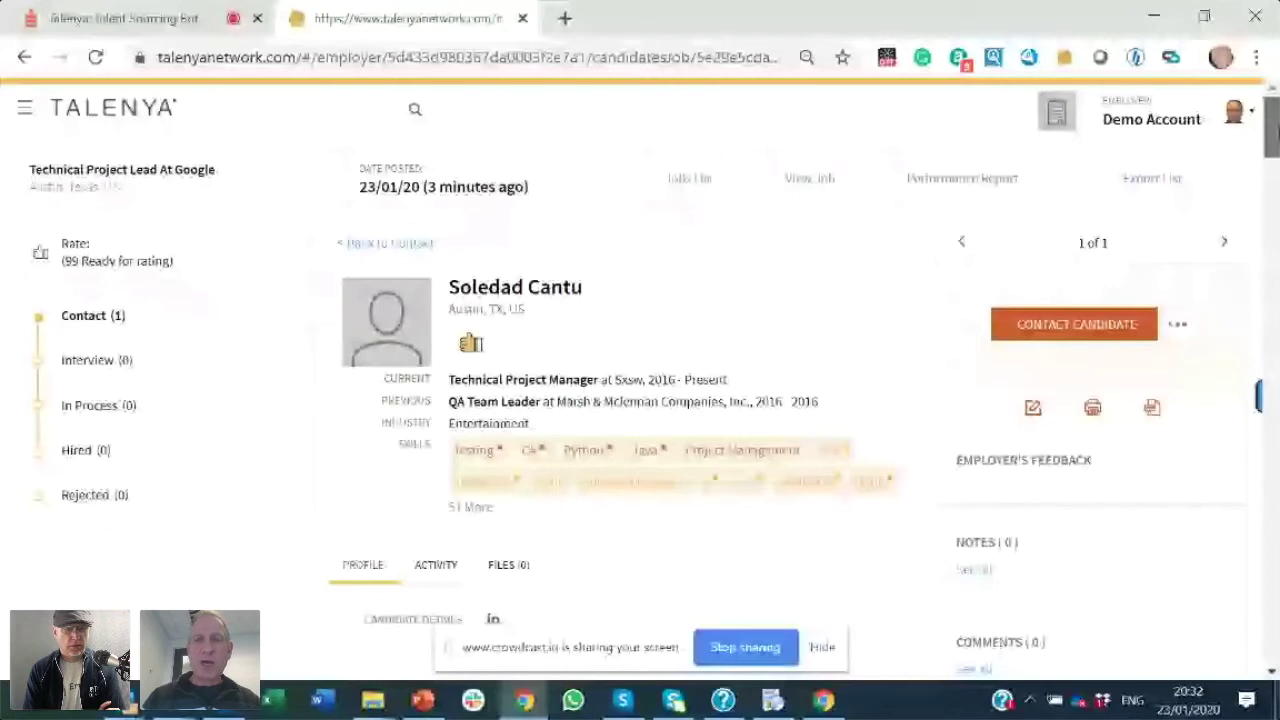
scroll(640, 380, down, 6)
scroll(640, 380, down, 6)
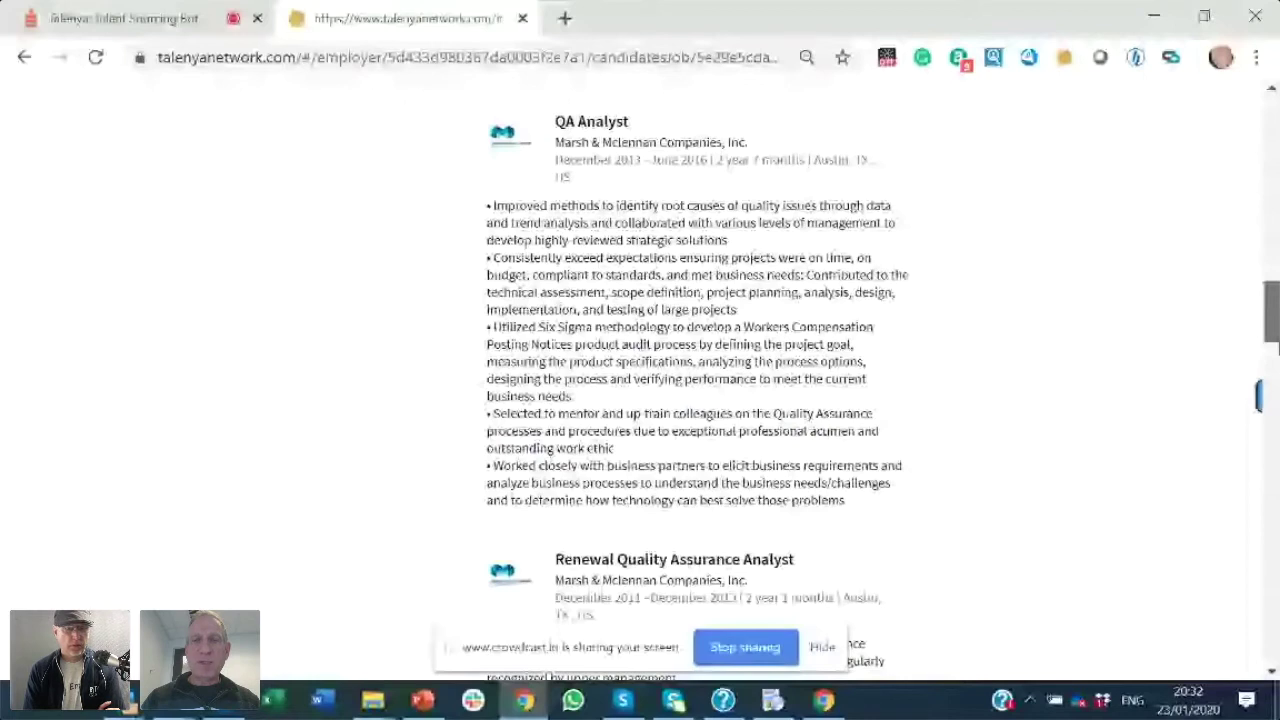
scroll(640, 380, down, 10)
scroll(1256, 551, down, 1)
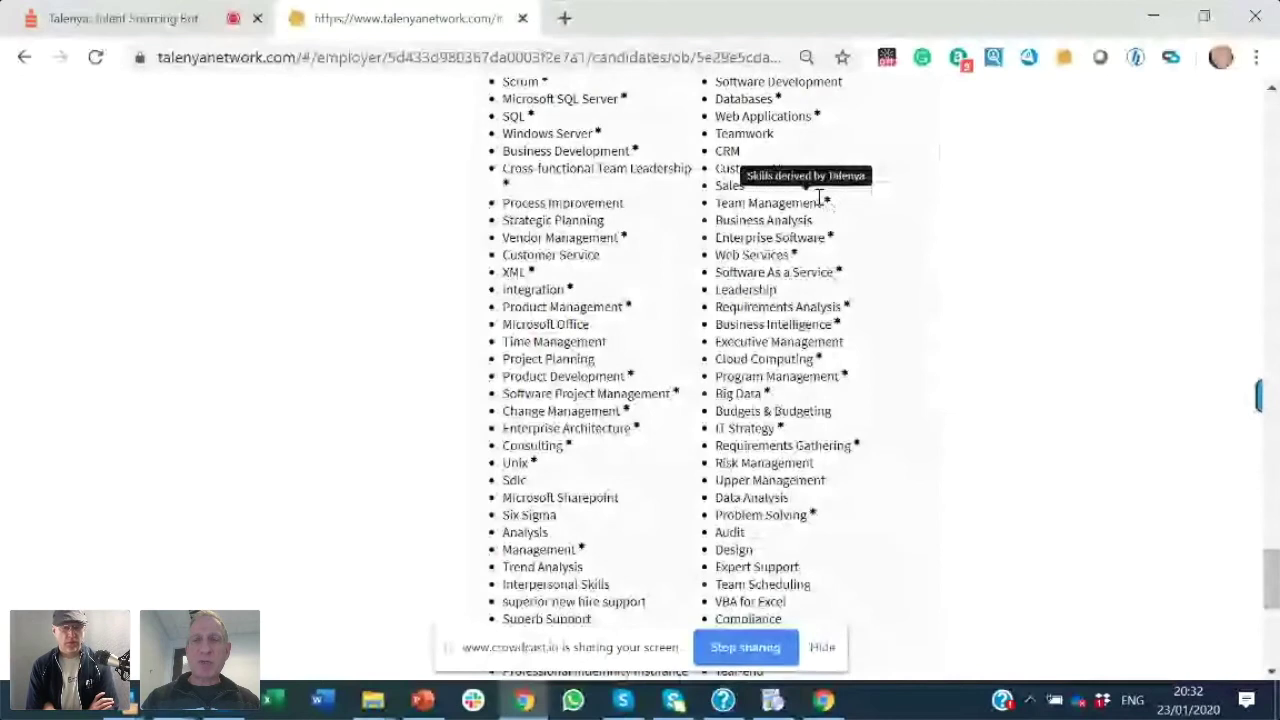
mouse_move(845, 300)
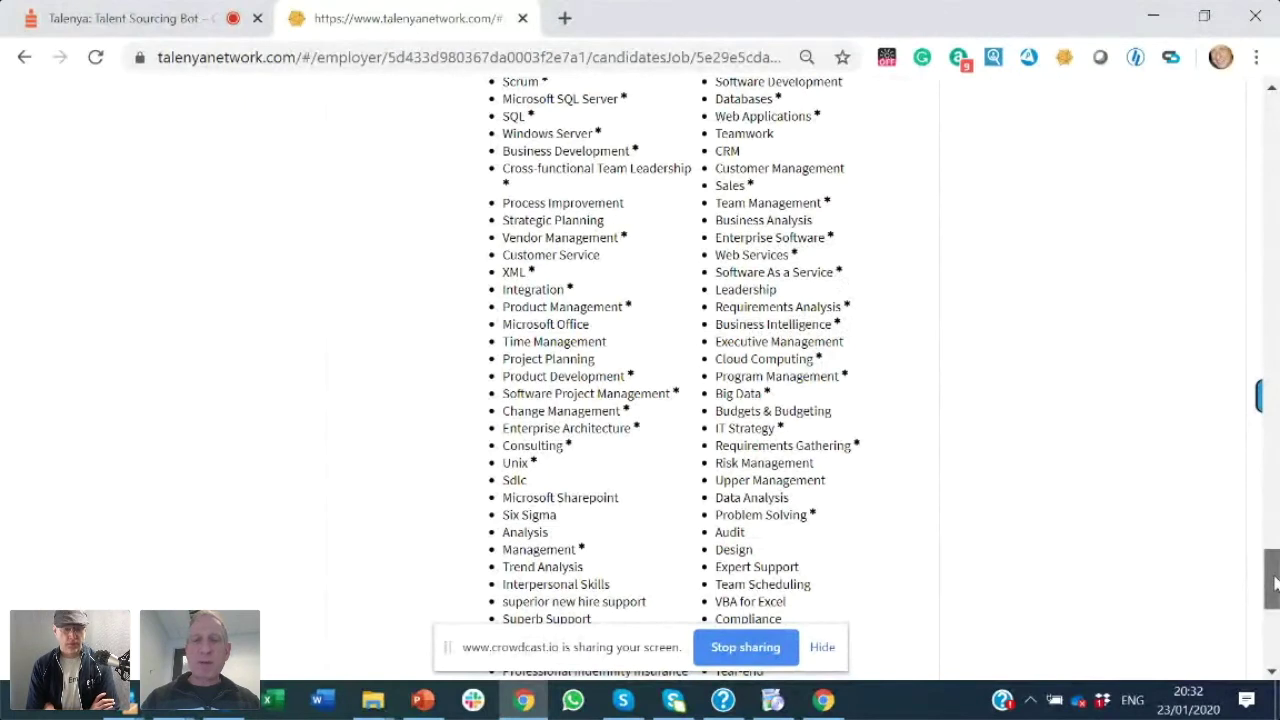
Open the candidate's LinkedIn profile from the candidate details and review the skills listed there for comparison.
drag(1275, 583, 1270, 140)
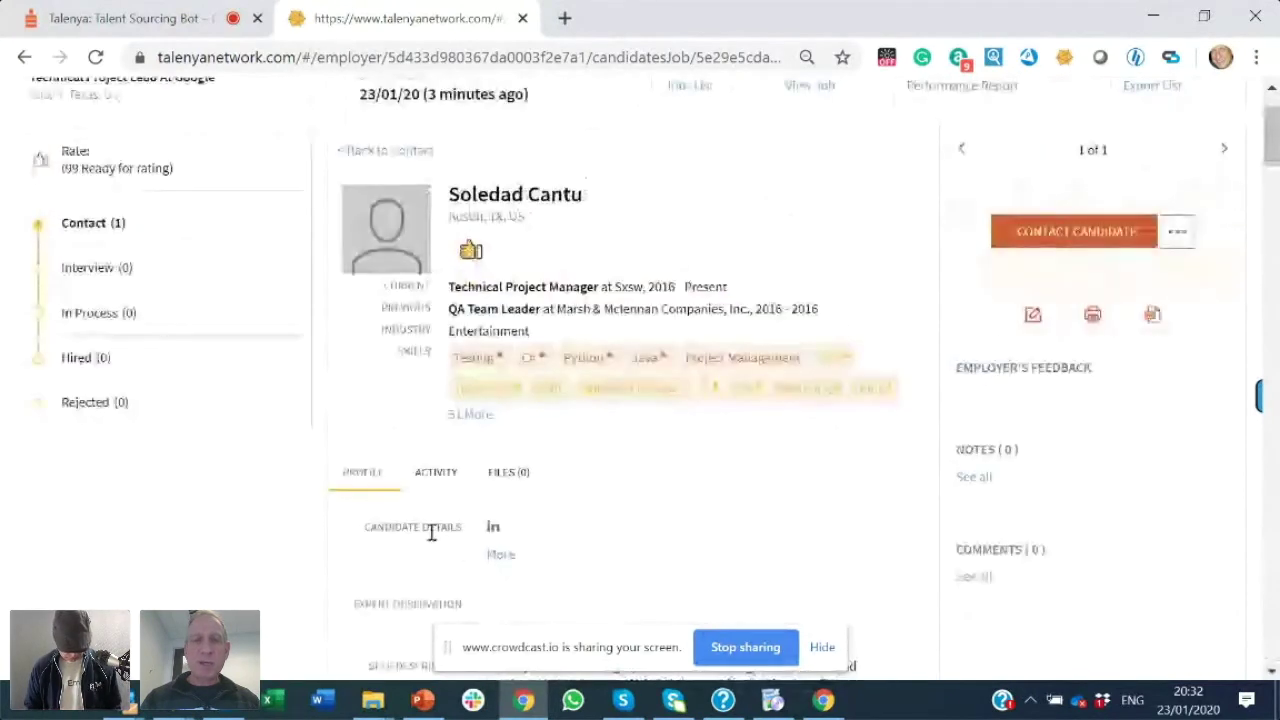
click(492, 530)
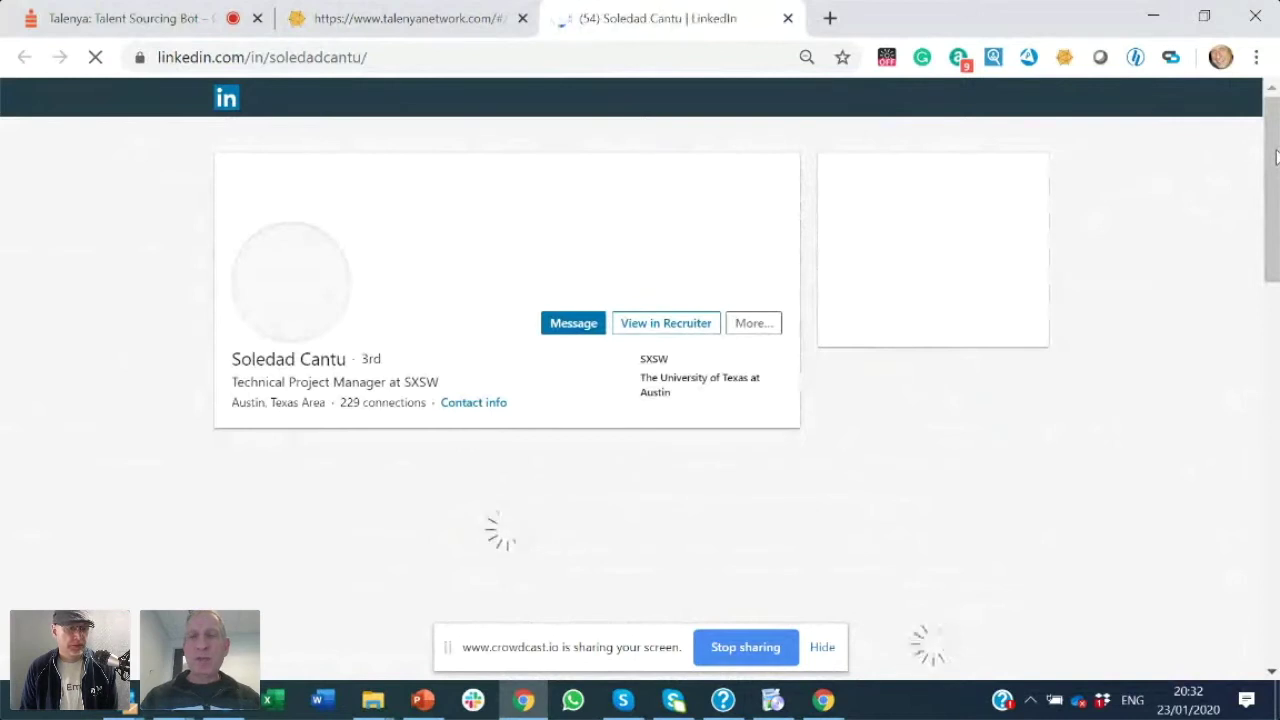
drag(1276, 155, 1272, 500)
click(512, 604)
drag(1270, 460, 1256, 418)
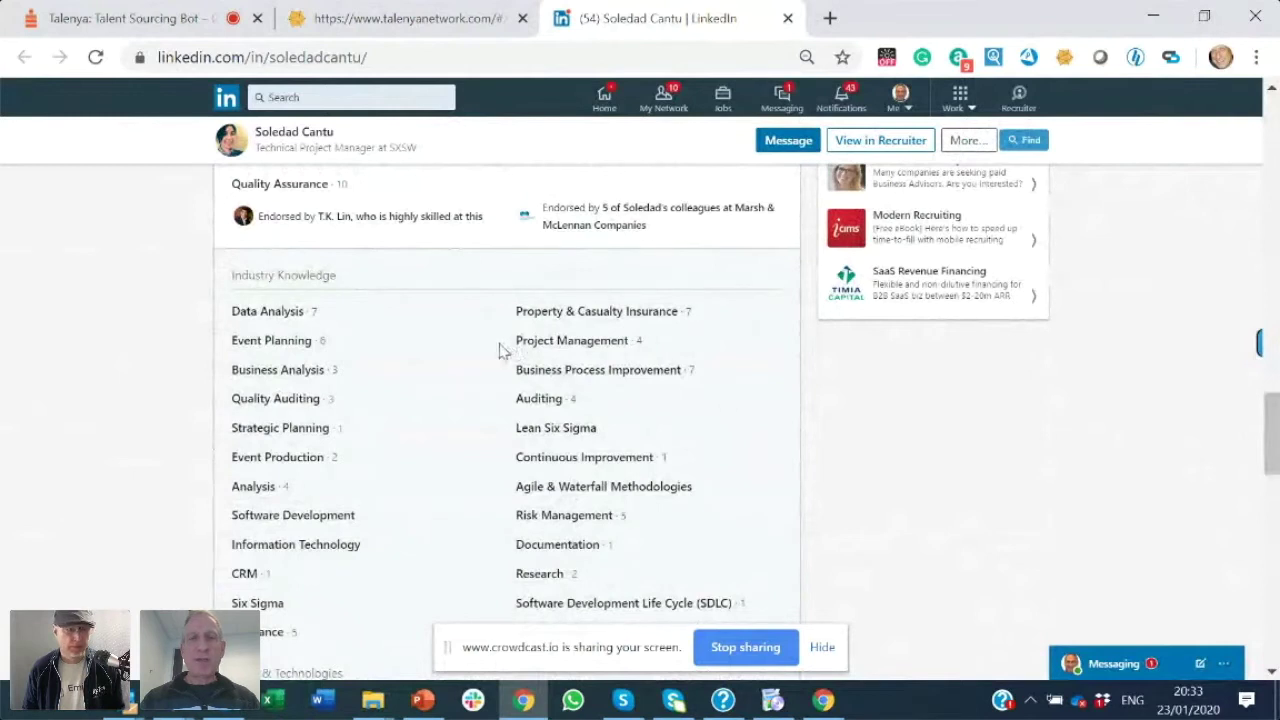
drag(1273, 405, 1180, 82)
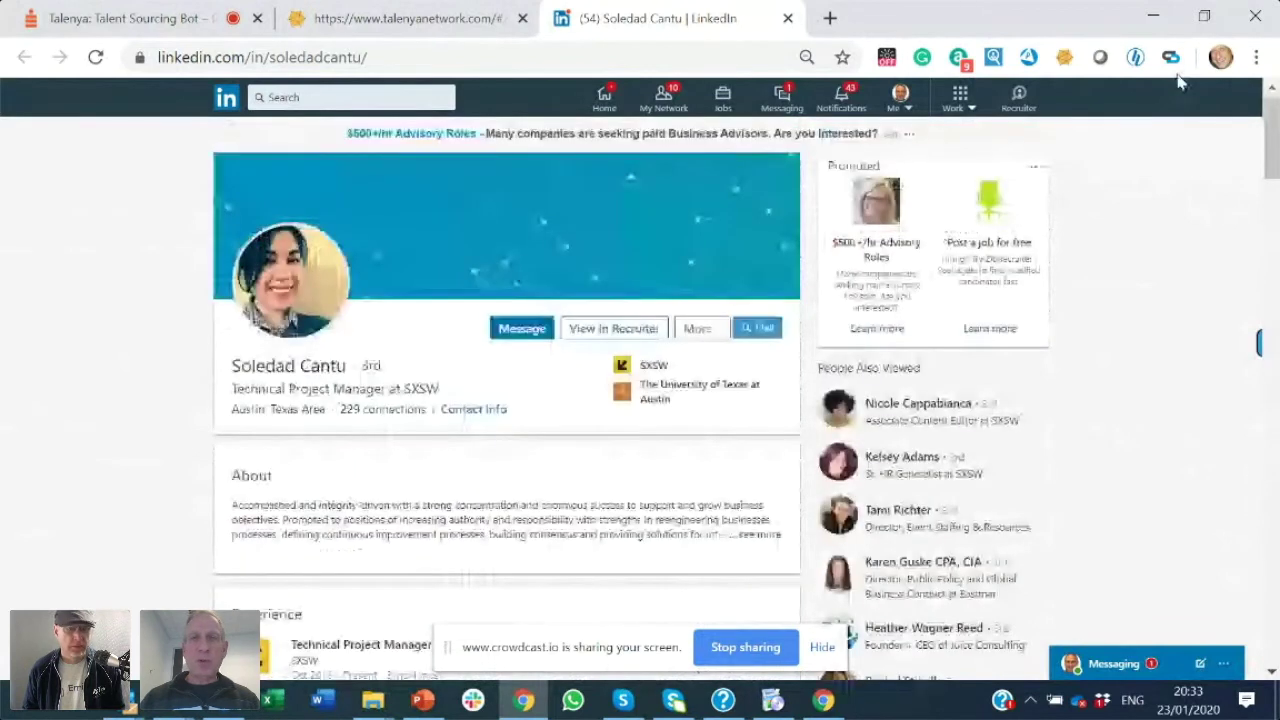
Return to Talenya, view the Technical Project Lead job, and open its candidate search results.
click(410, 18)
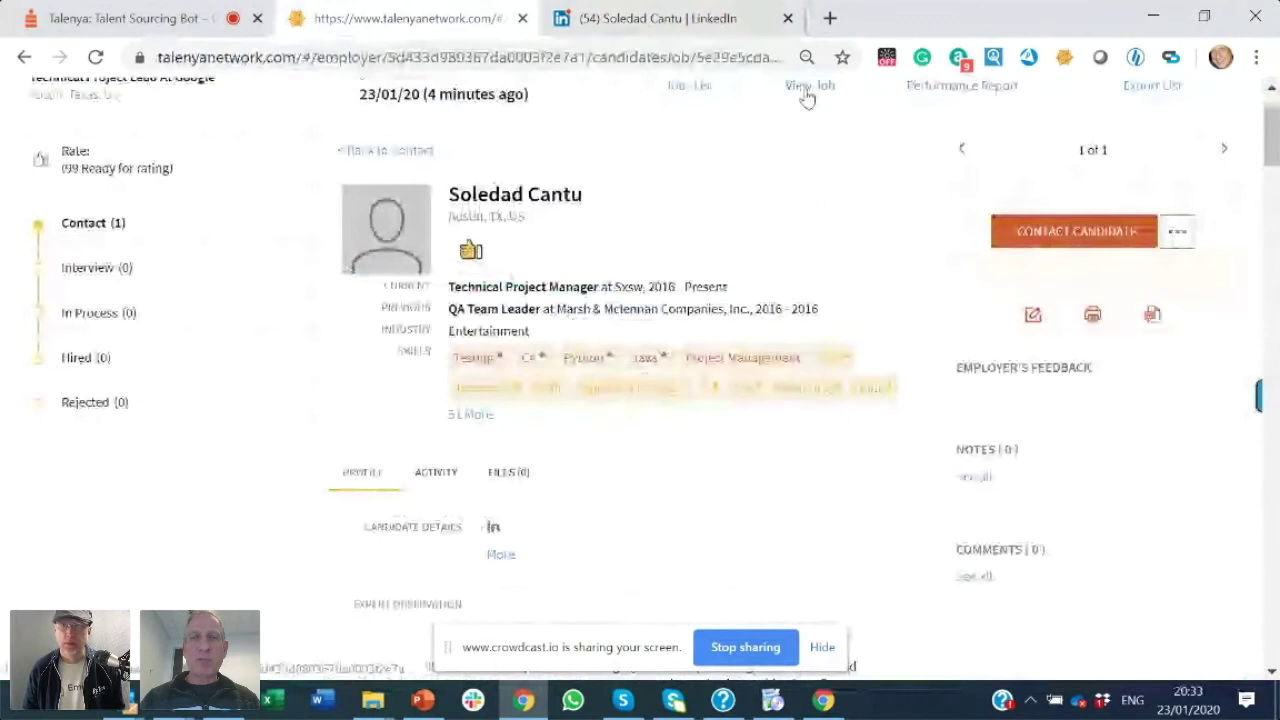
click(811, 86)
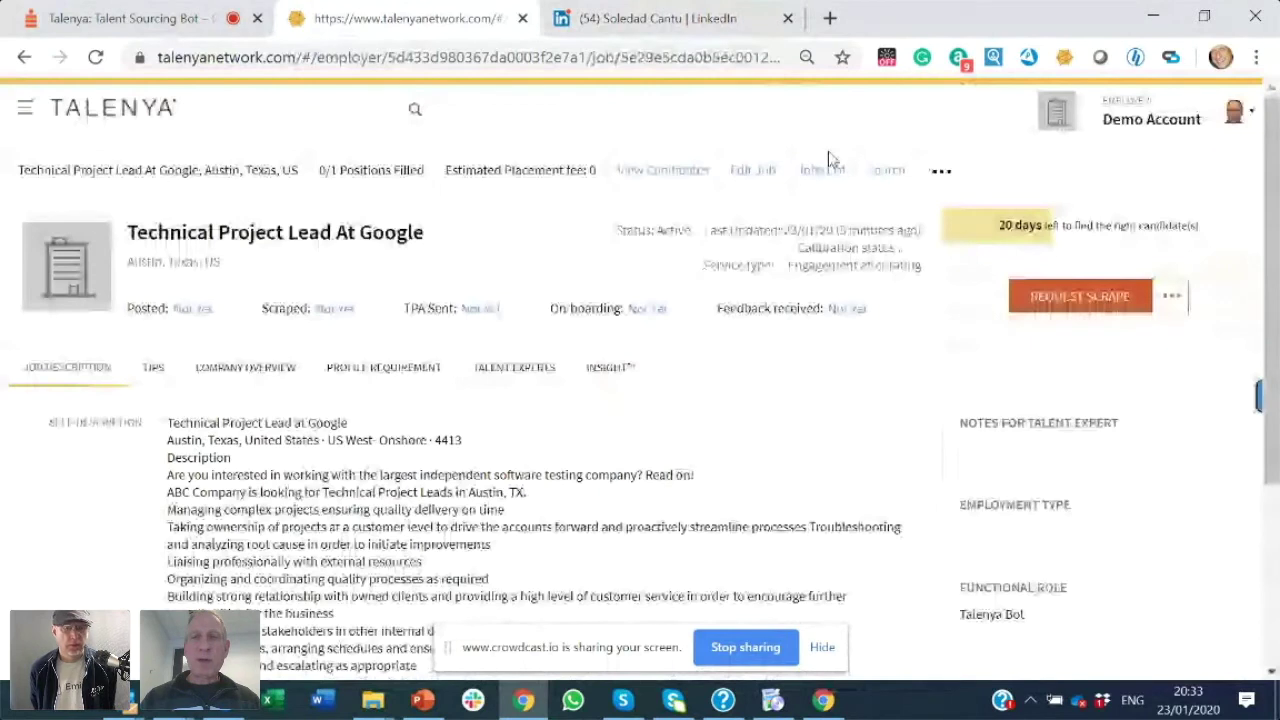
click(830, 164)
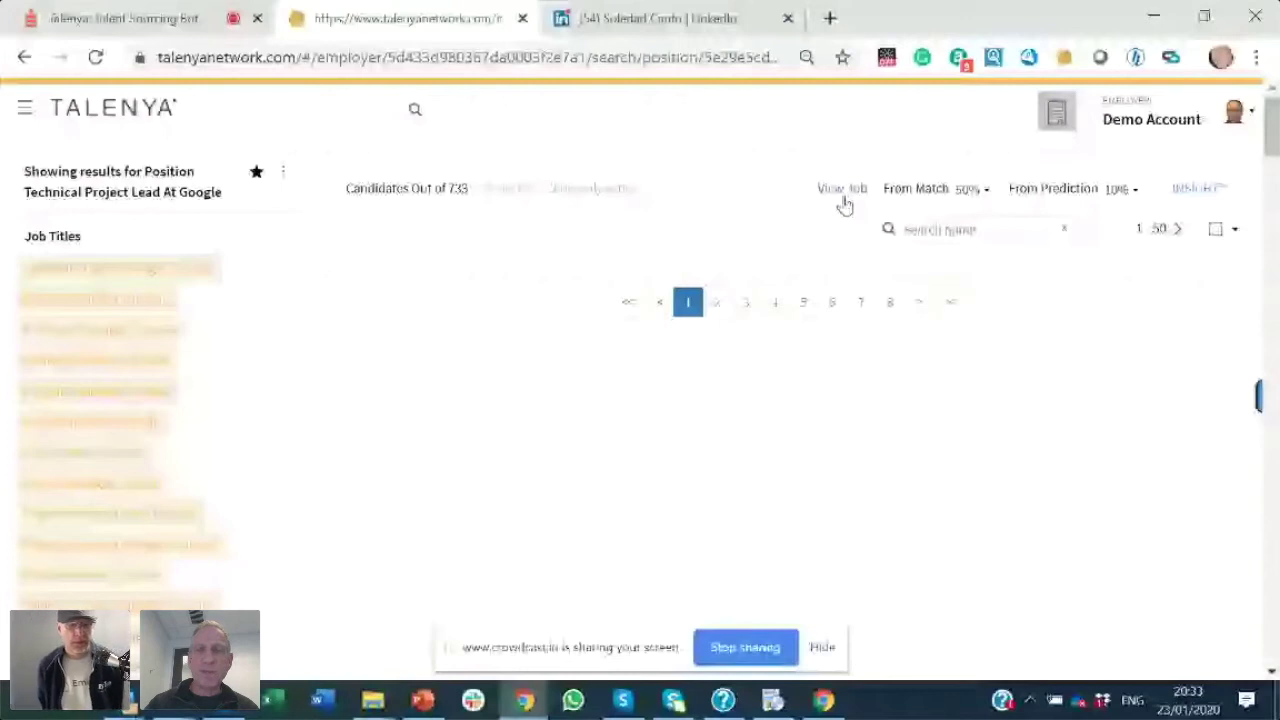
Examine the job's candidate search results, comparing match scores, job titles and skills, along with the search criteria.
drag(1270, 128, 1274, 140)
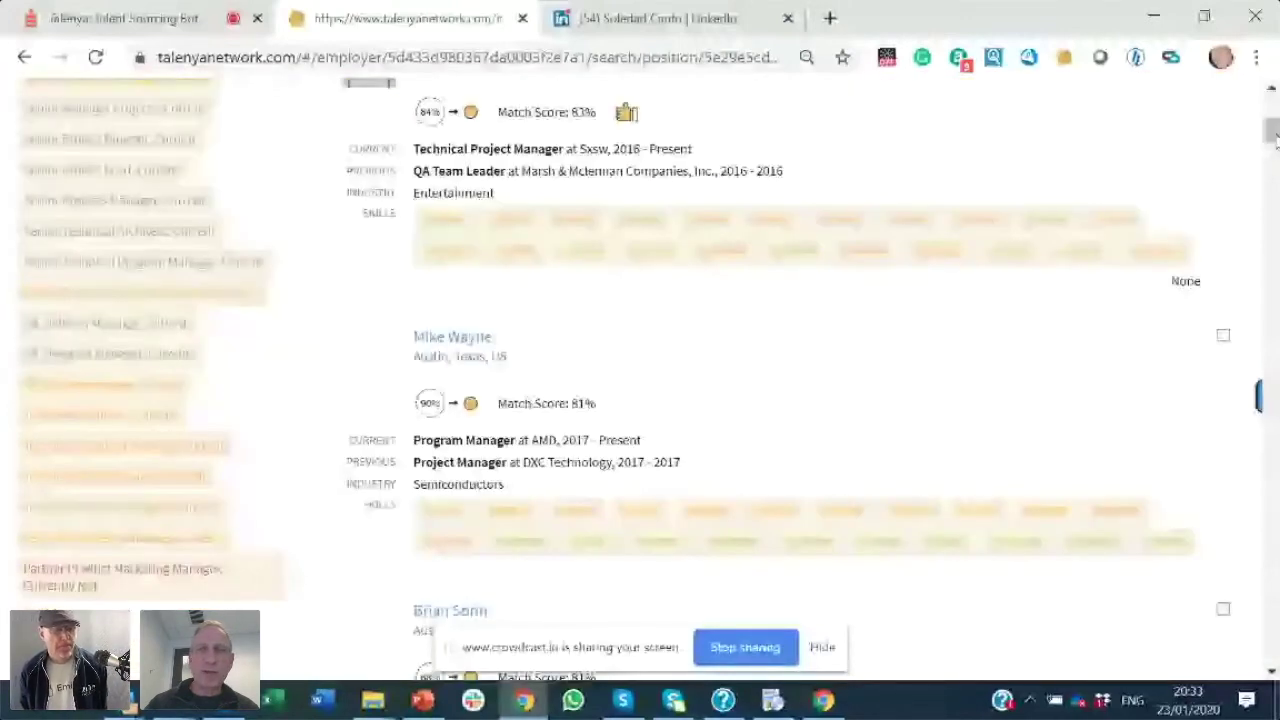
scroll(1274, 140, up, 3)
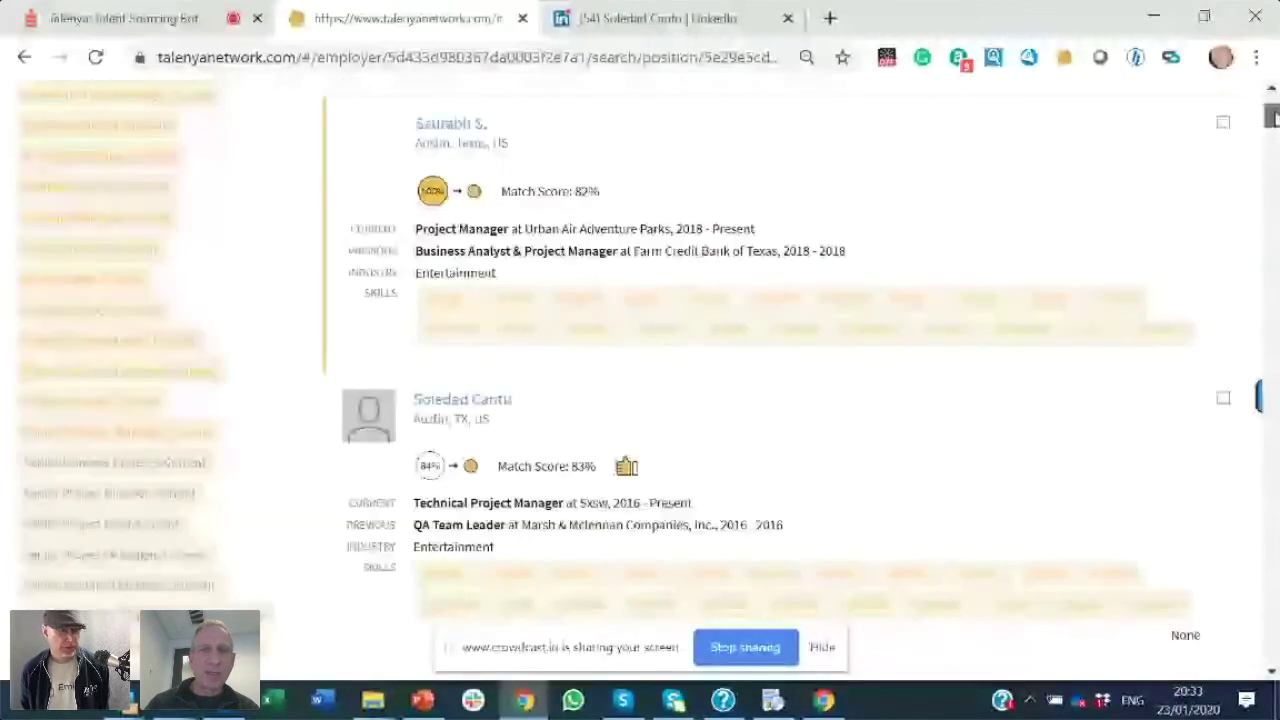
drag(1274, 117, 1272, 250)
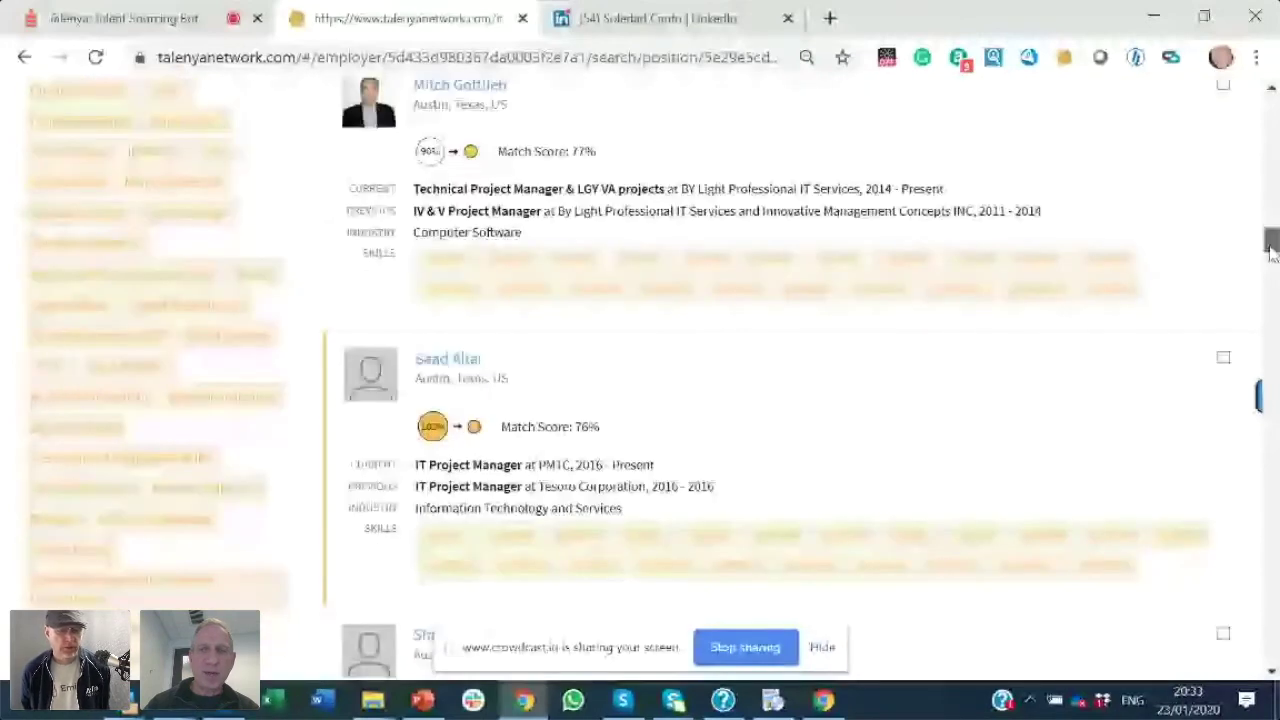
drag(1272, 250, 1274, 318)
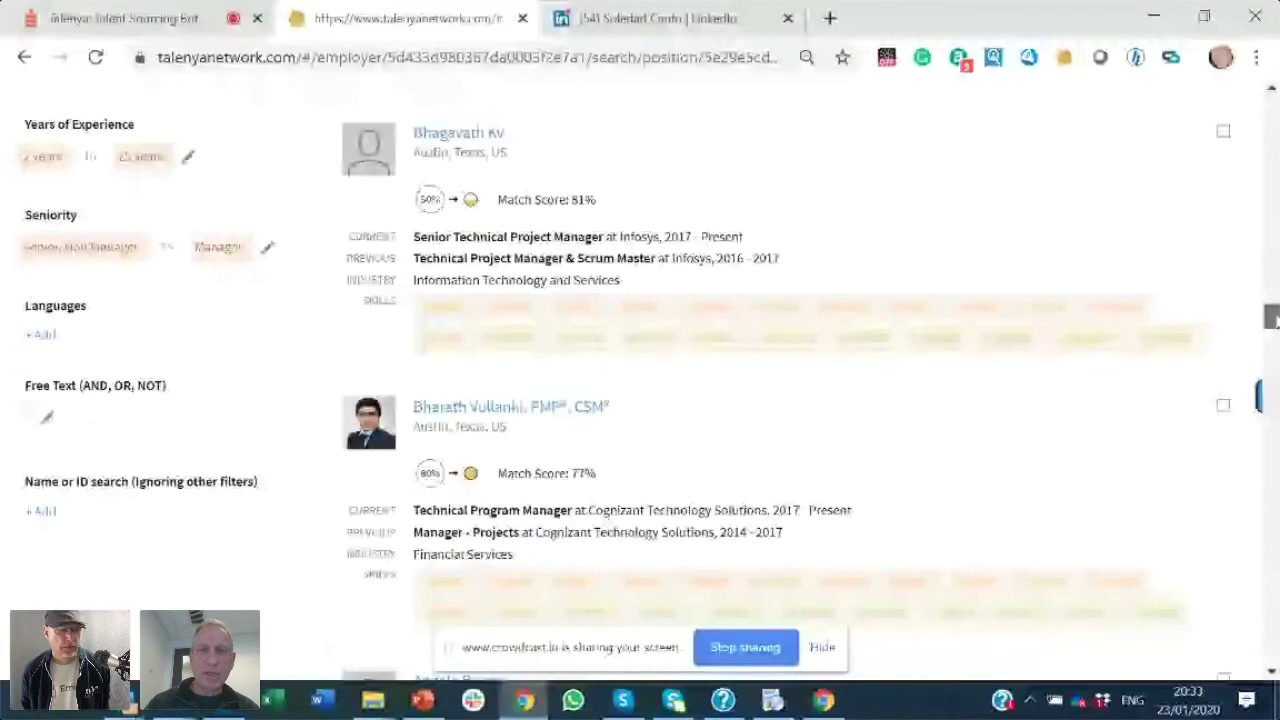
drag(1272, 320, 1272, 317)
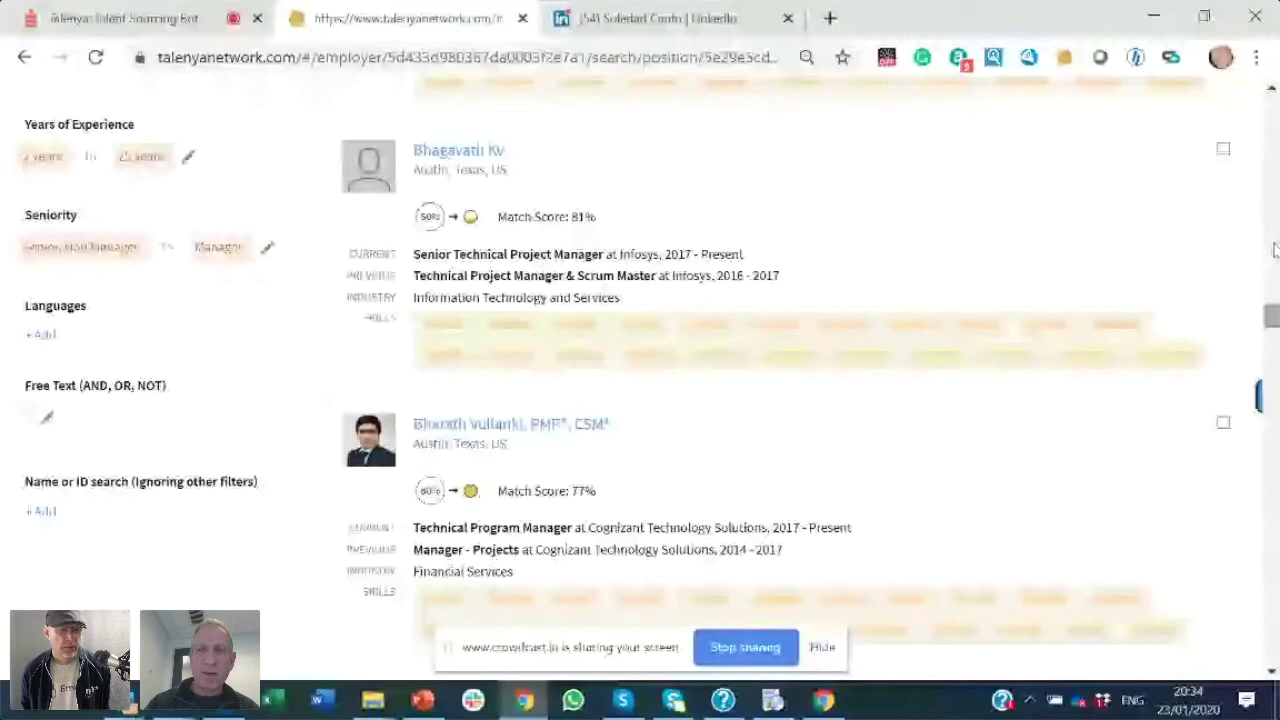
drag(1275, 248, 1273, 120)
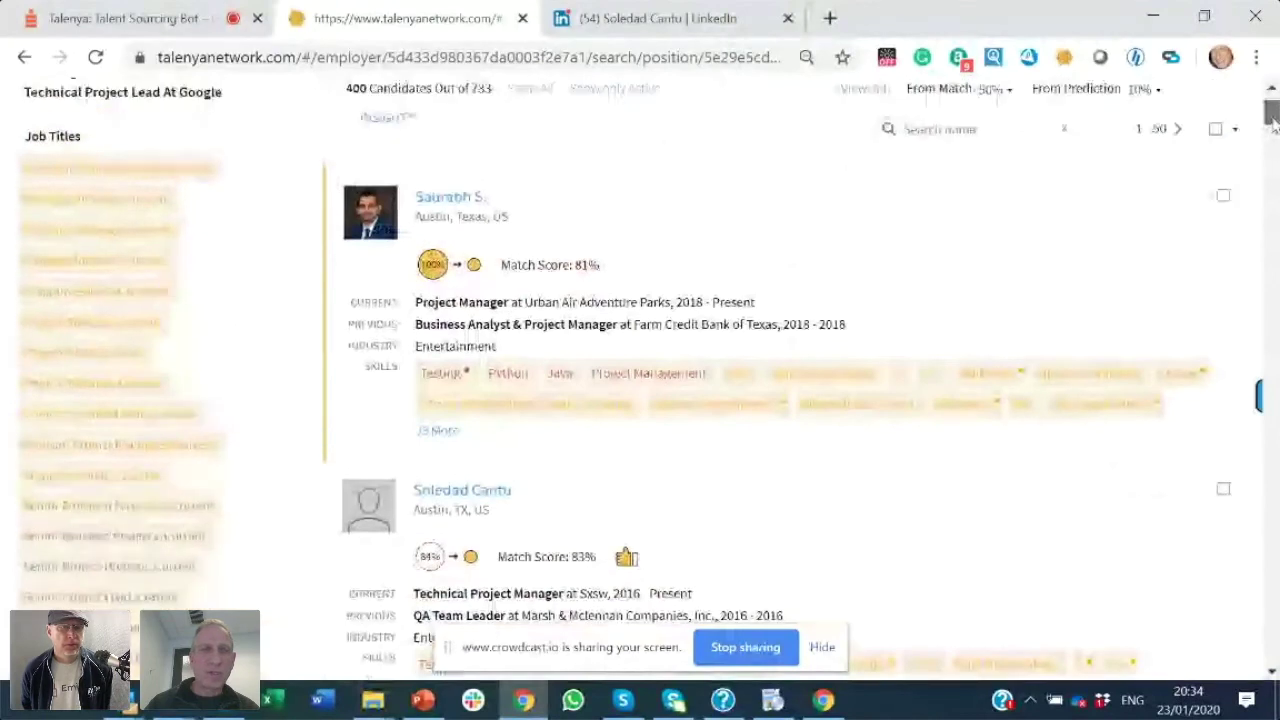
scroll(1272, 120, down, 3)
scroll(1272, 120, down, 2)
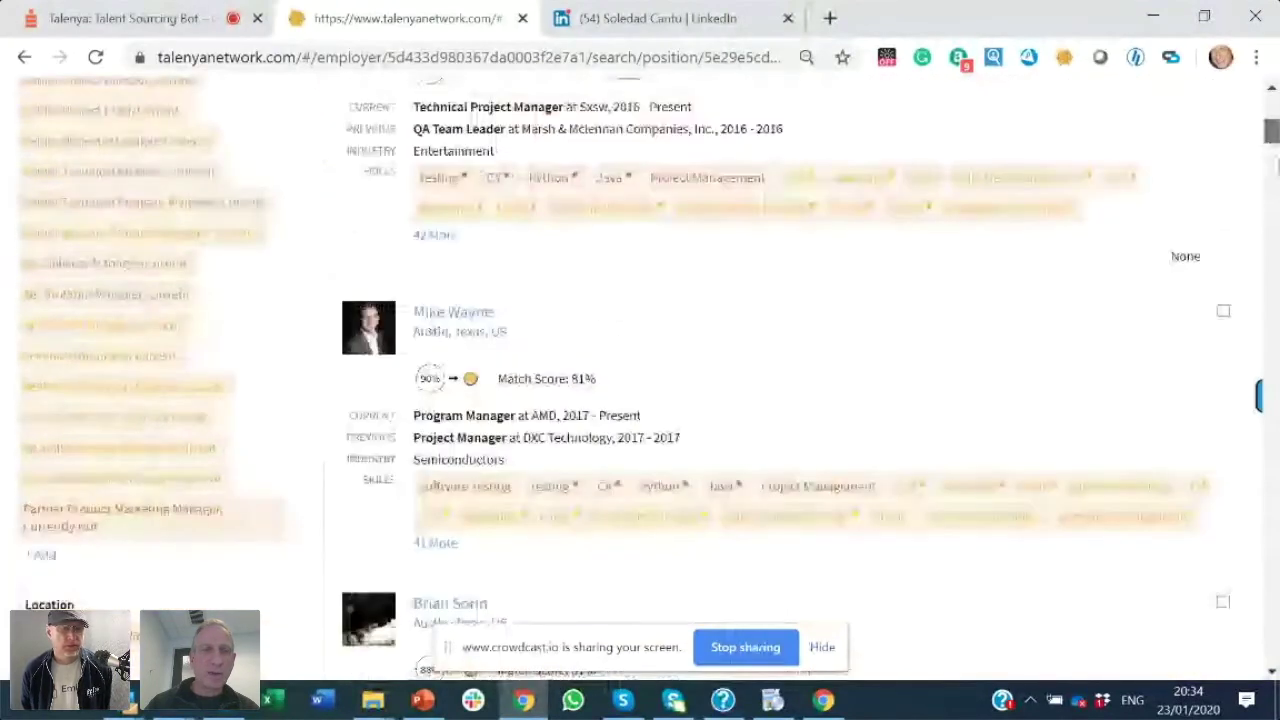
drag(1272, 128, 1274, 158)
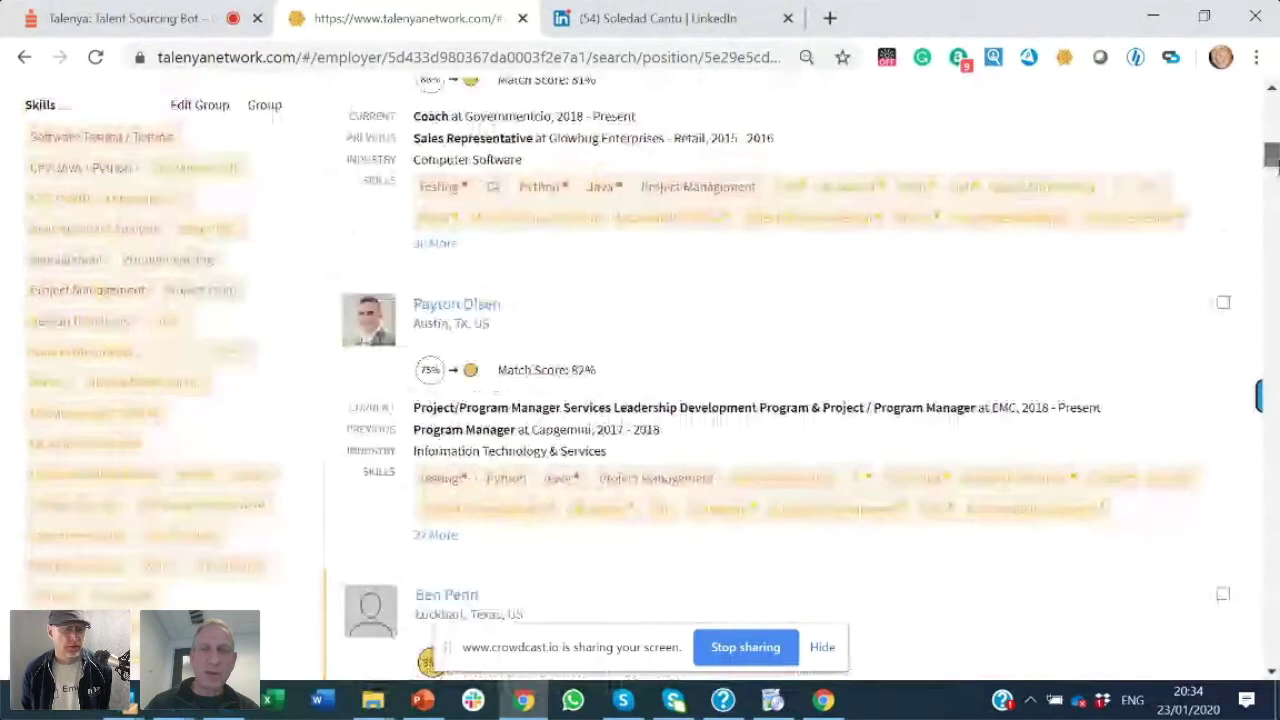
drag(1272, 162, 1271, 272)
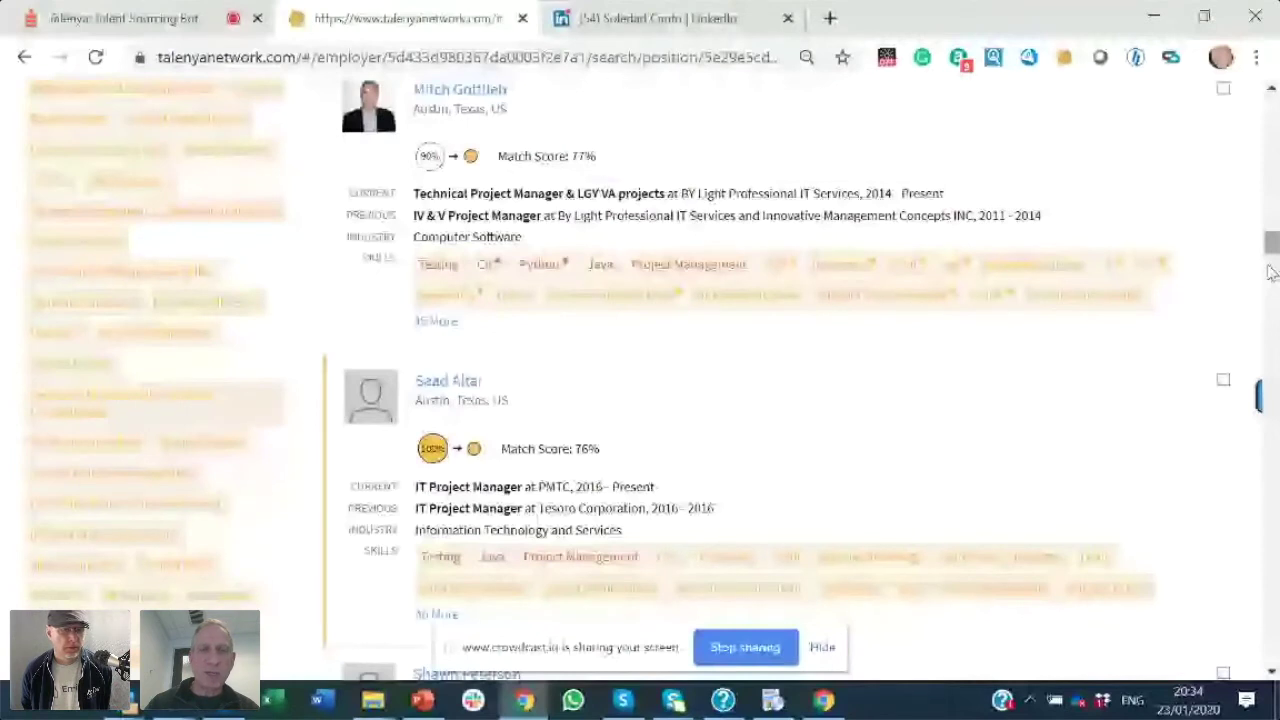
drag(1271, 272, 1252, 10)
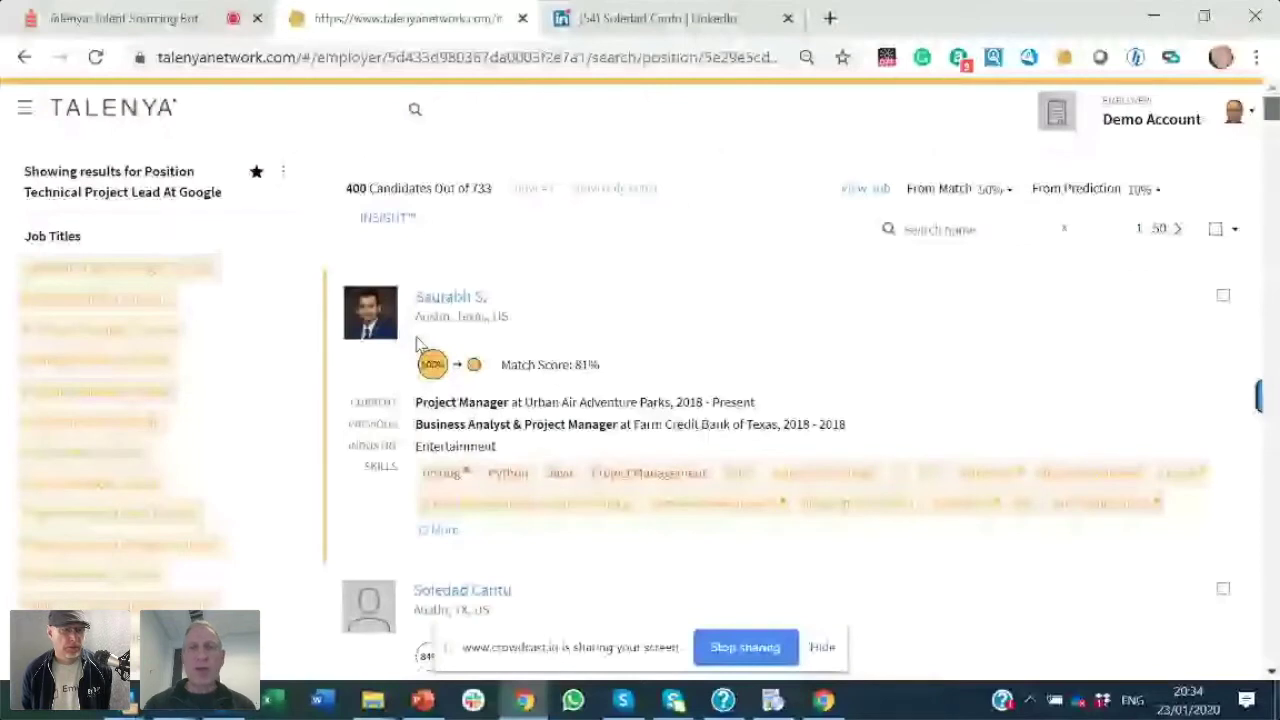
Check the first search result's likelihood to switch jobs, then open the full profile and read its details and self-description.
click(449, 298)
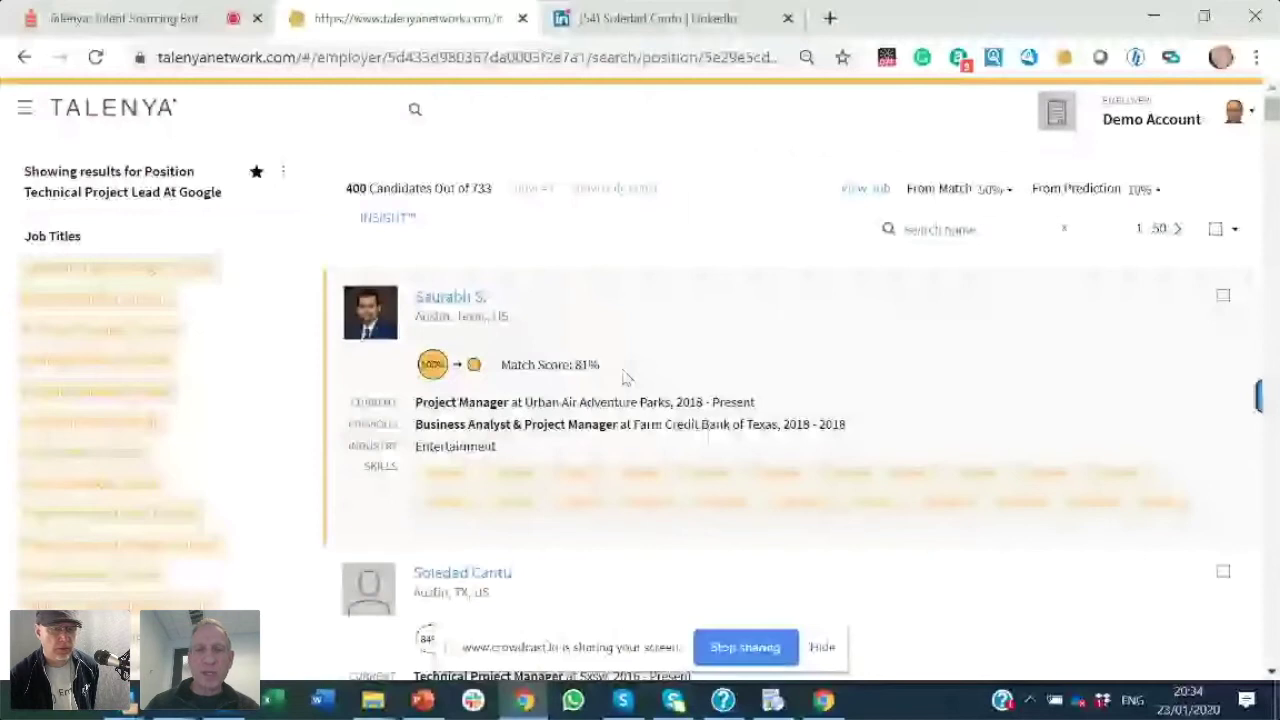
mouse_move(476, 366)
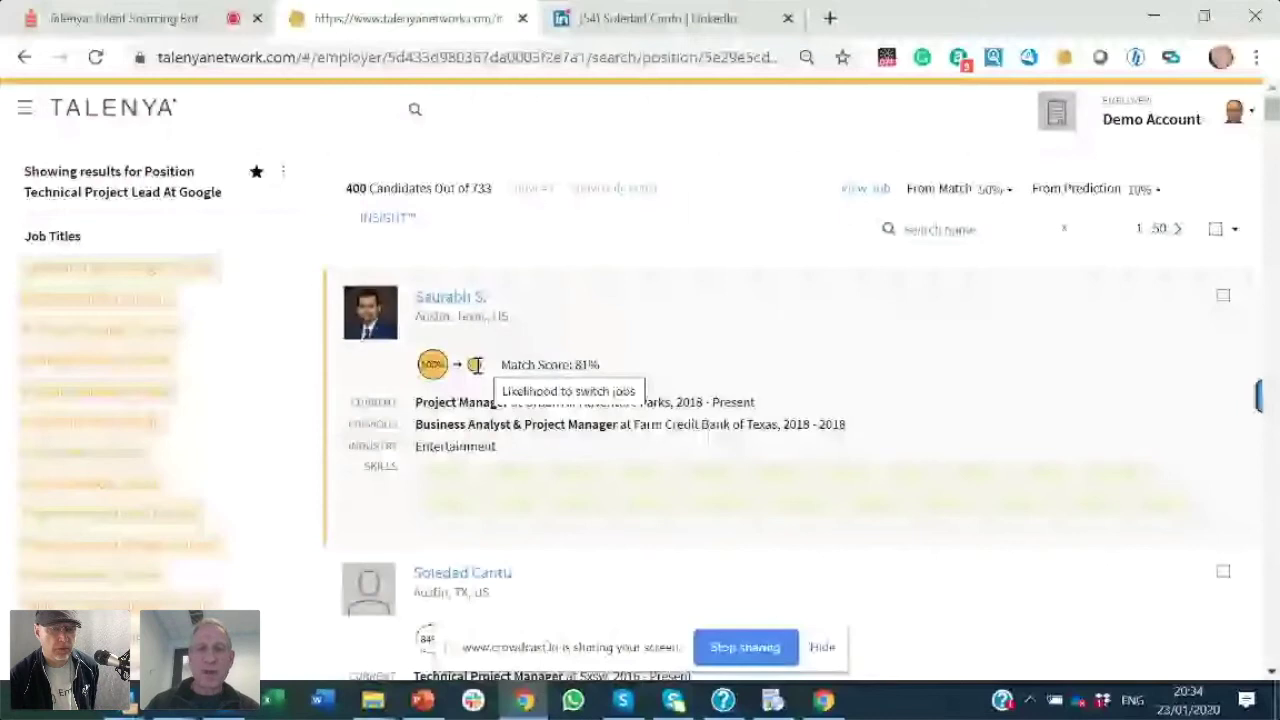
click(1048, 373)
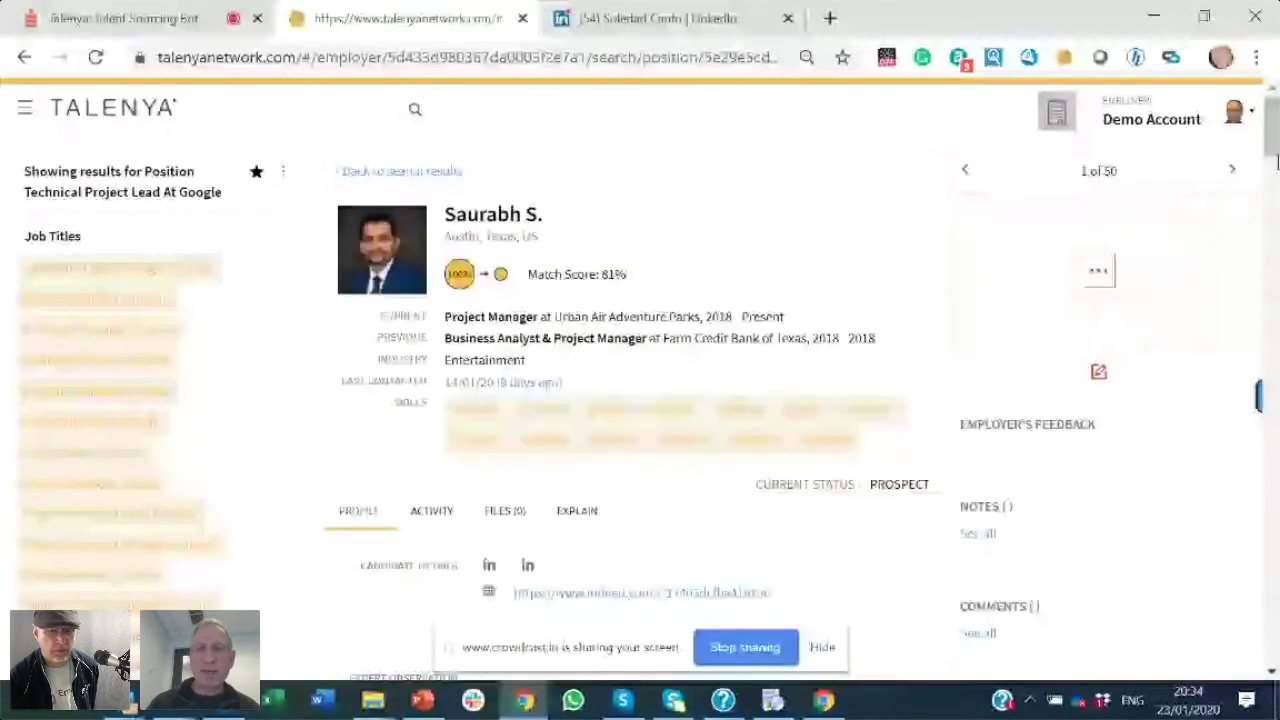
scroll(1276, 163, down, 3)
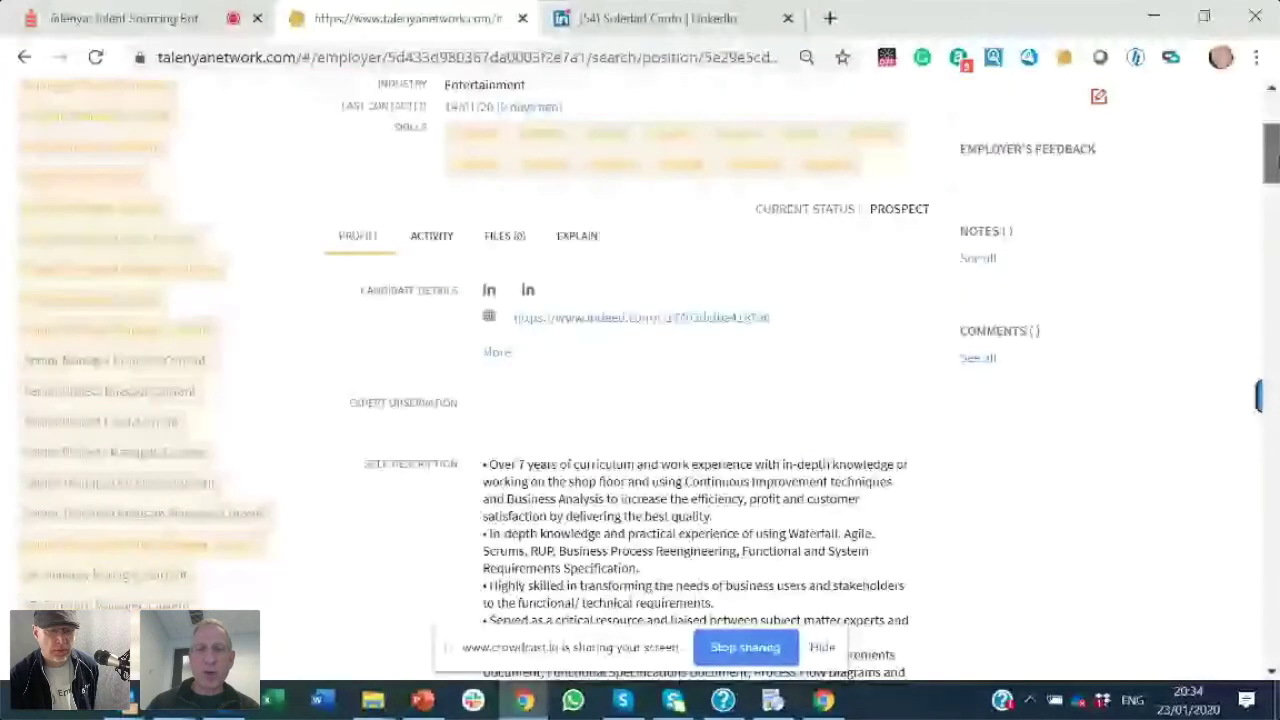
scroll(1274, 165, down, 1)
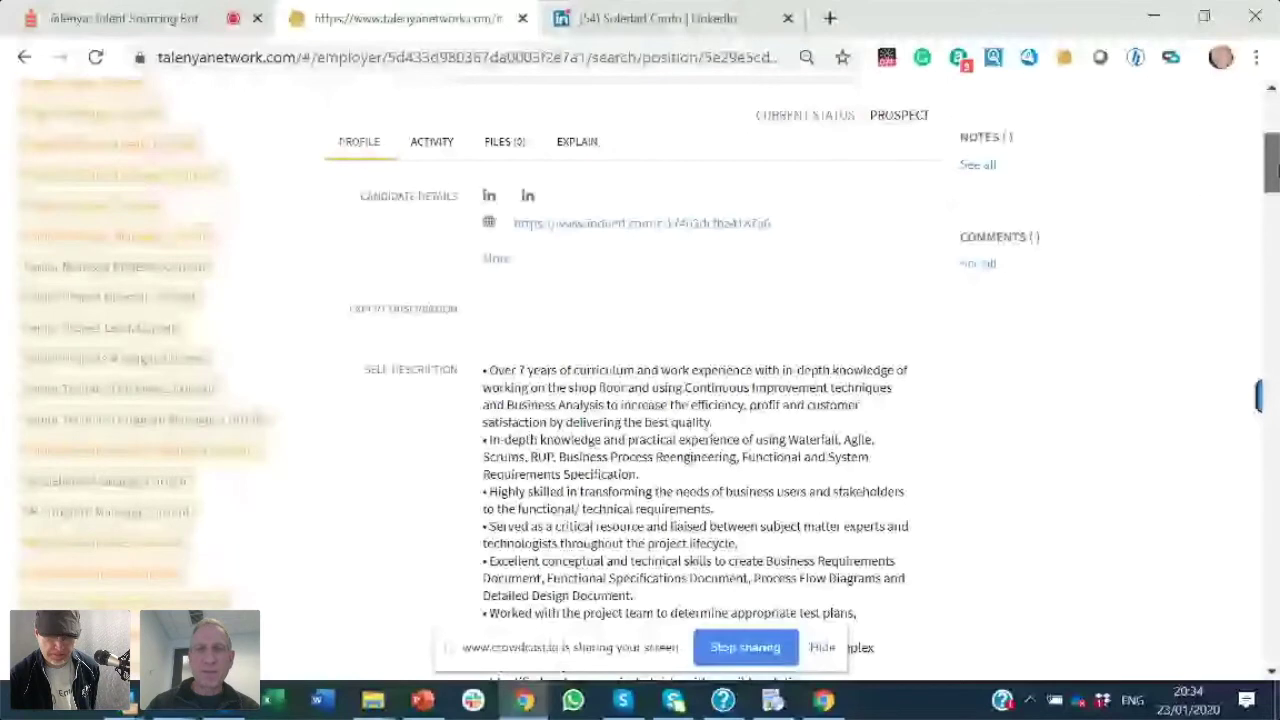
scroll(1273, 168, down, 5)
scroll(1273, 190, up, 3)
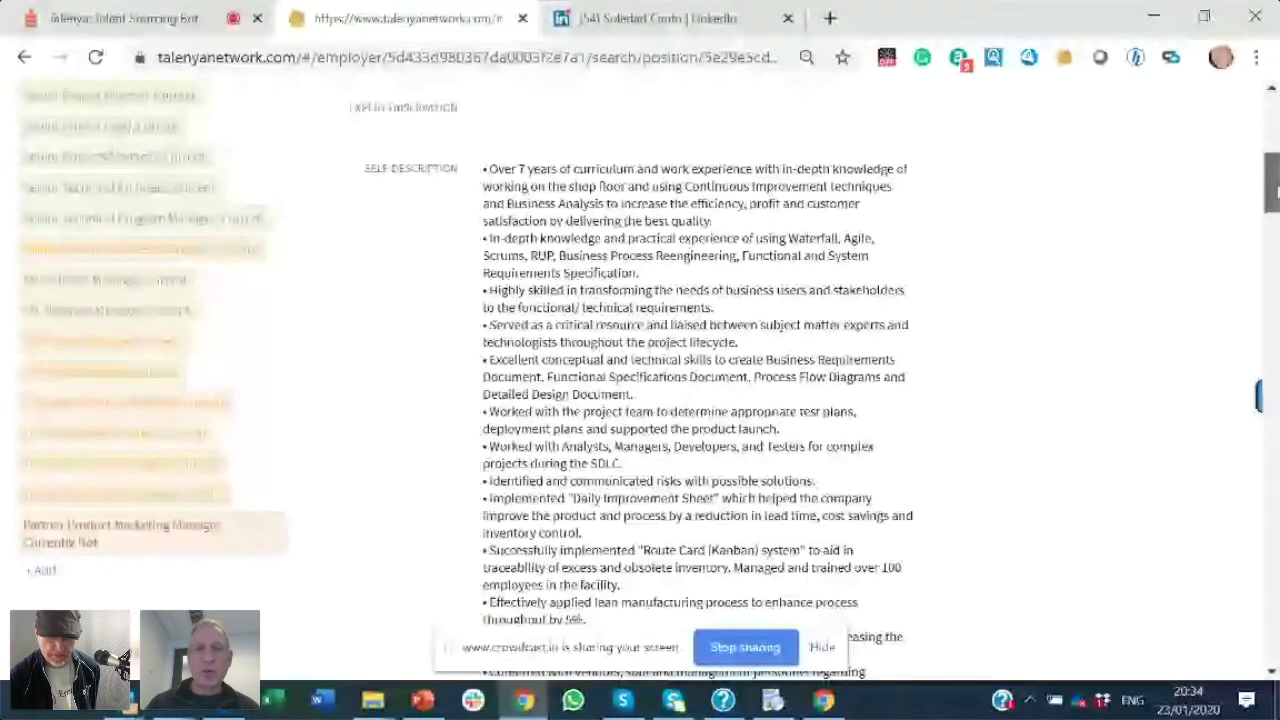
scroll(724, 258, up, 8)
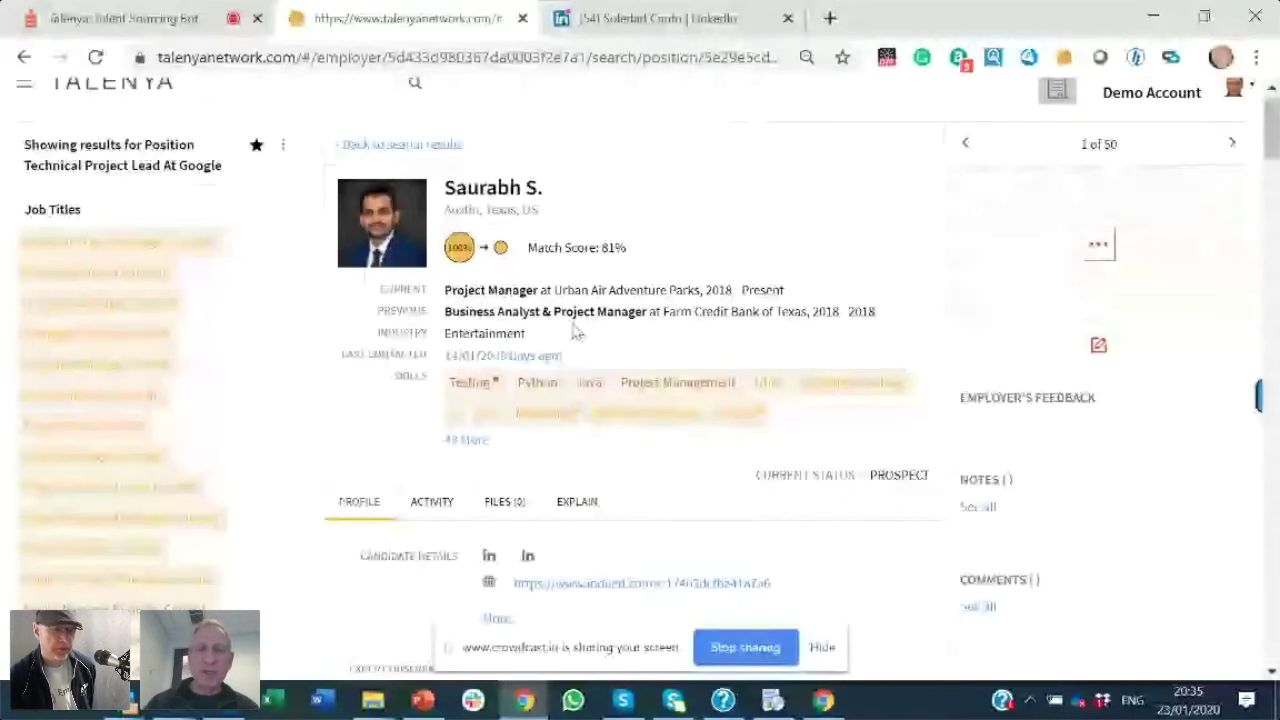
Advance to the next candidate in the search results and switch to the Crowdcast session to check the chat.
click(1229, 148)
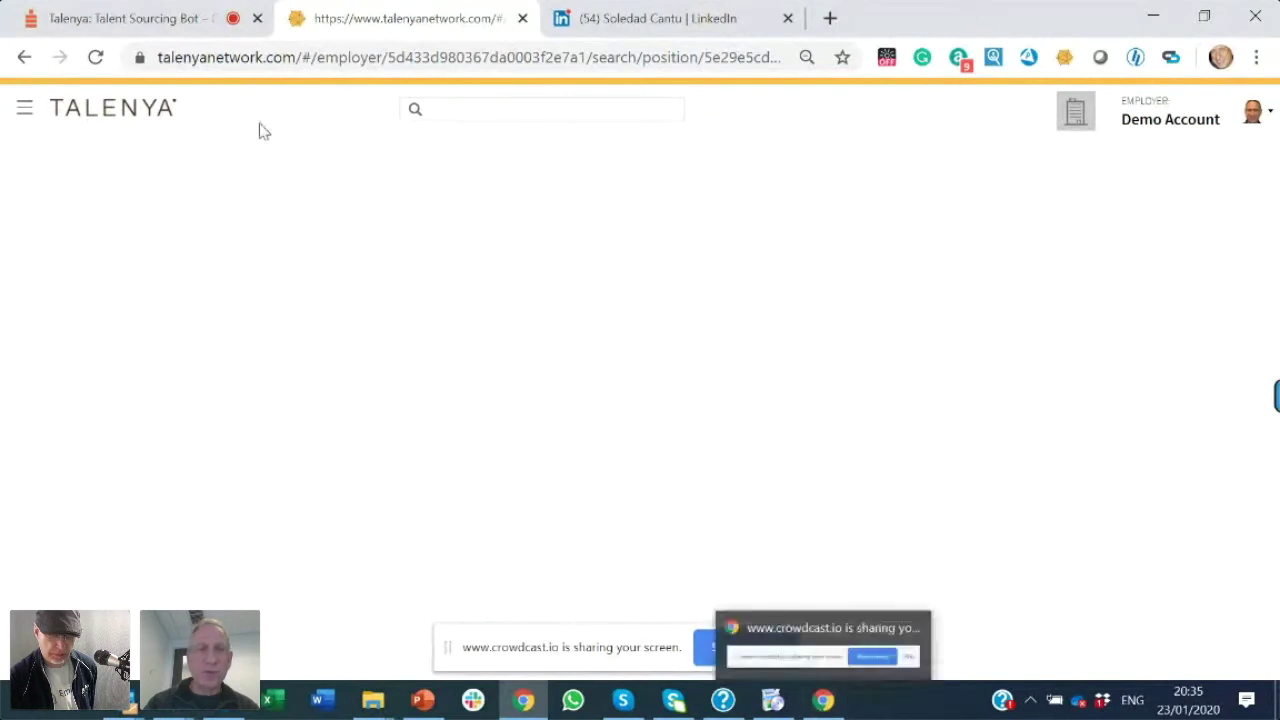
click(152, 18)
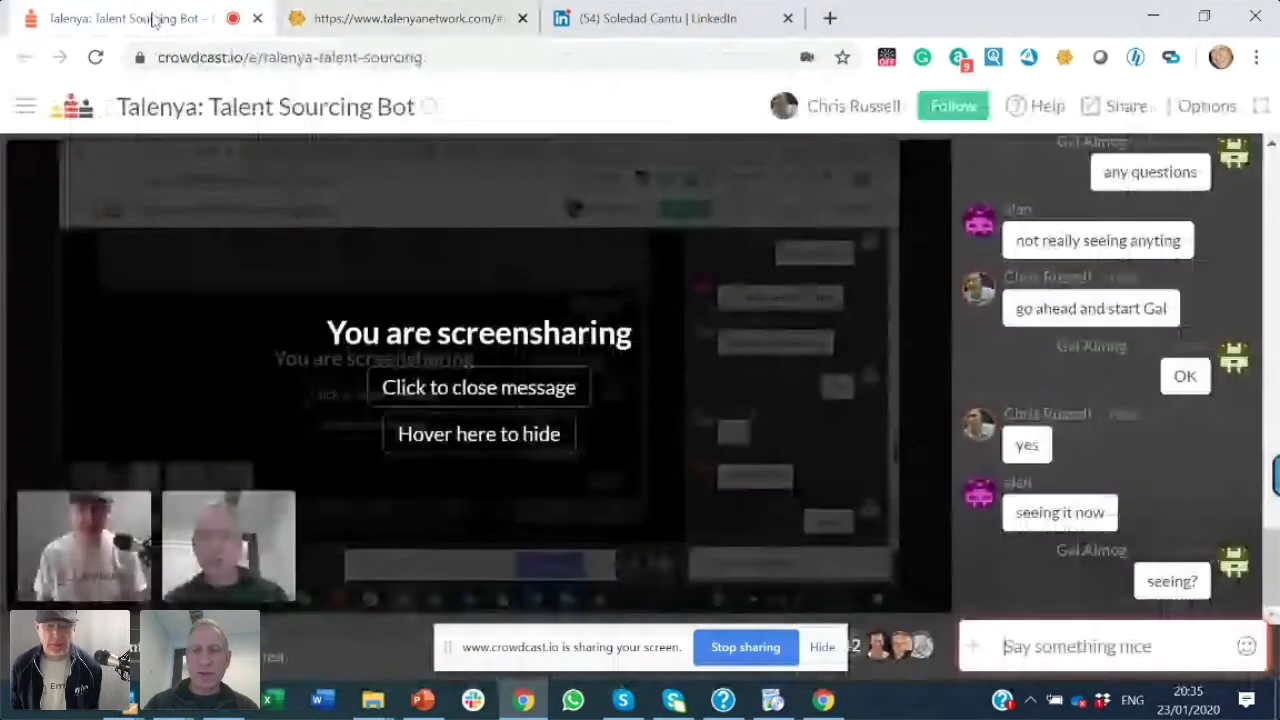